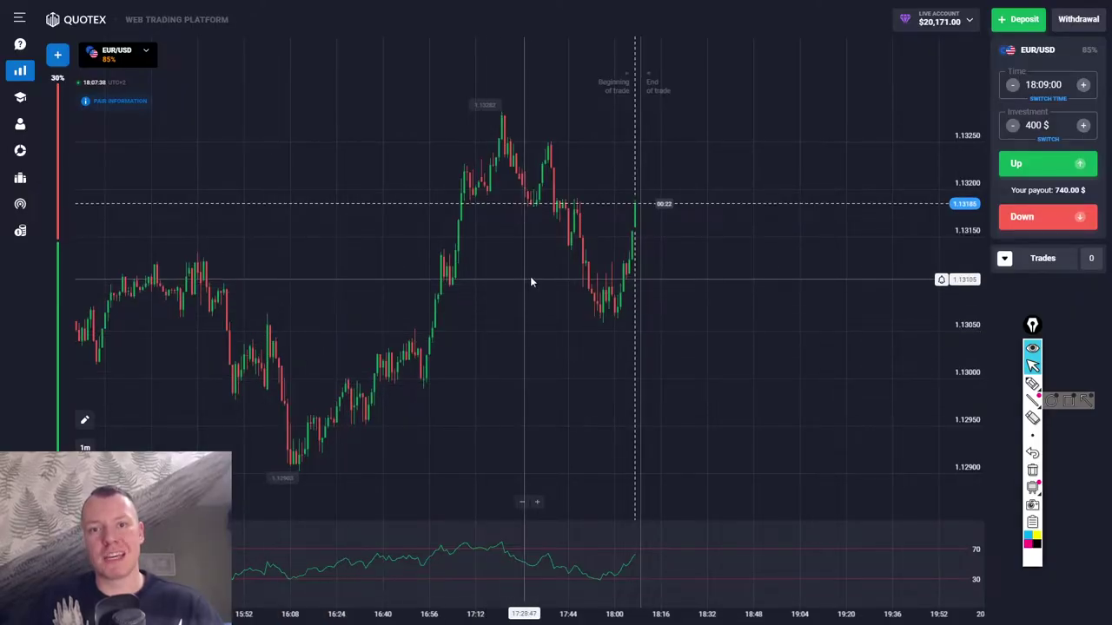
Step: Circle the swing points along the rising section of the one-minute EUR/USD chart, link the lows, and sketch an upward arrow
left_click_drag(537, 270, 595, 207)
scroll(595, 207, "up", 2)
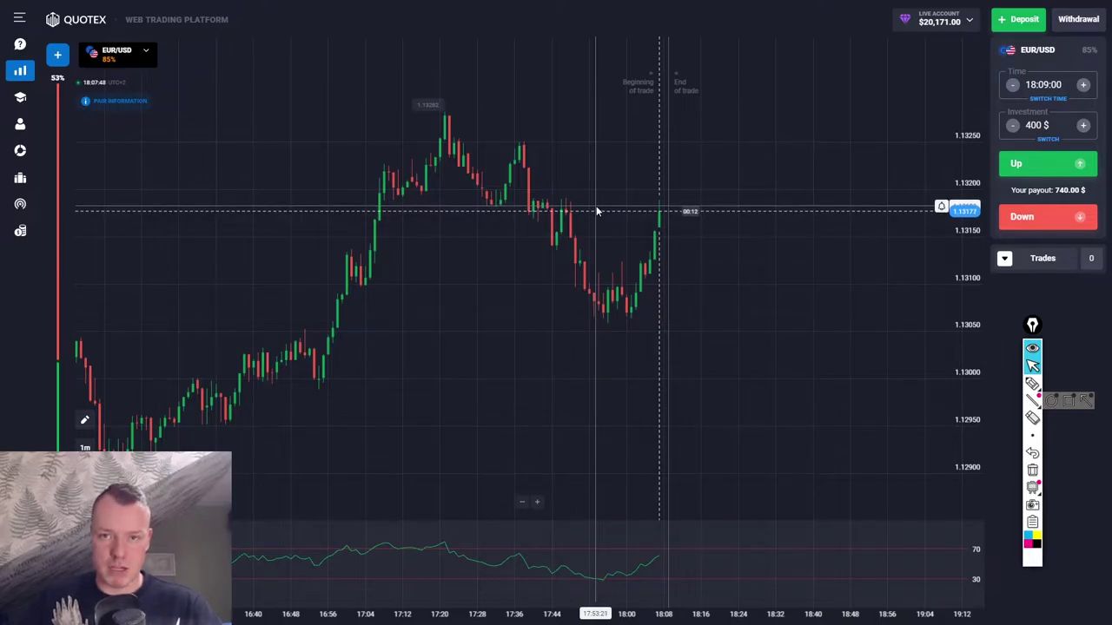
scroll(596, 210, "down", 3)
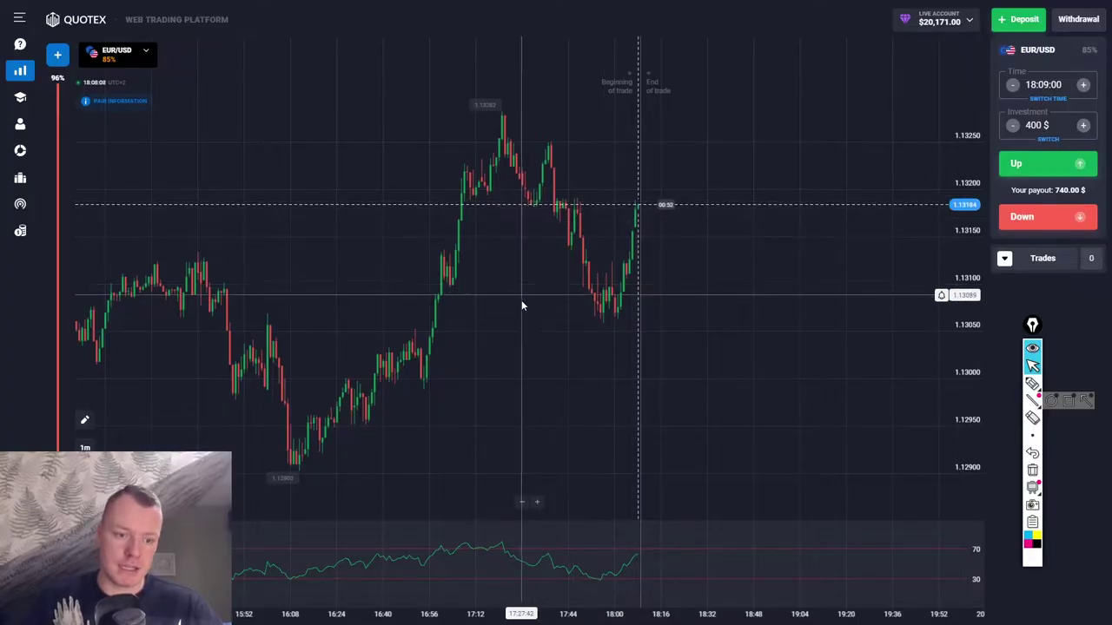
left_click_drag(521, 300, 563, 312)
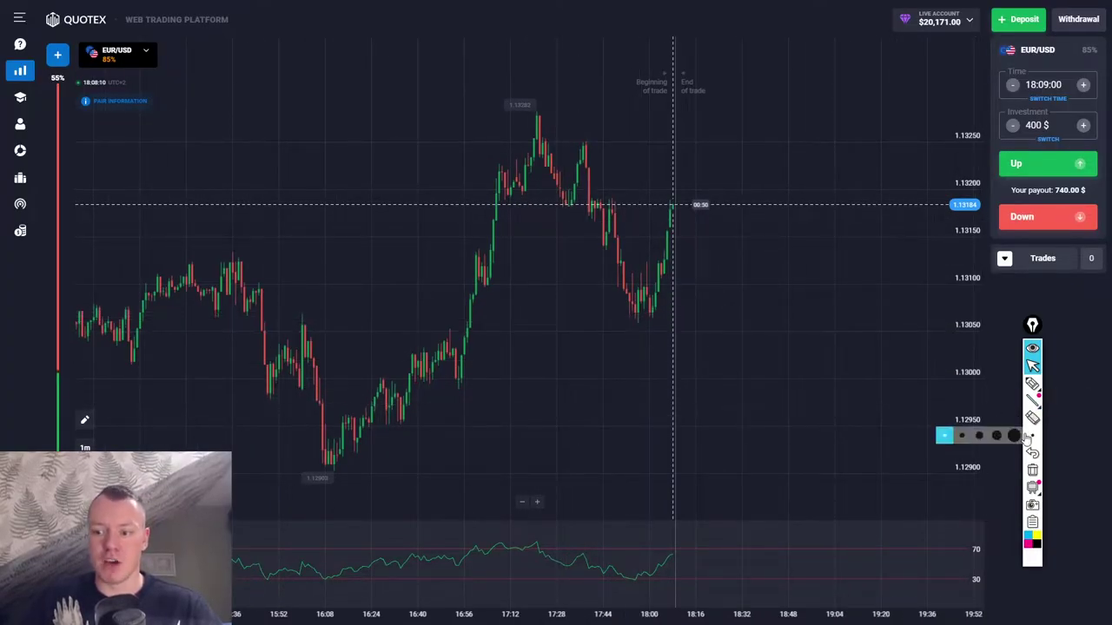
left_click(1033, 383)
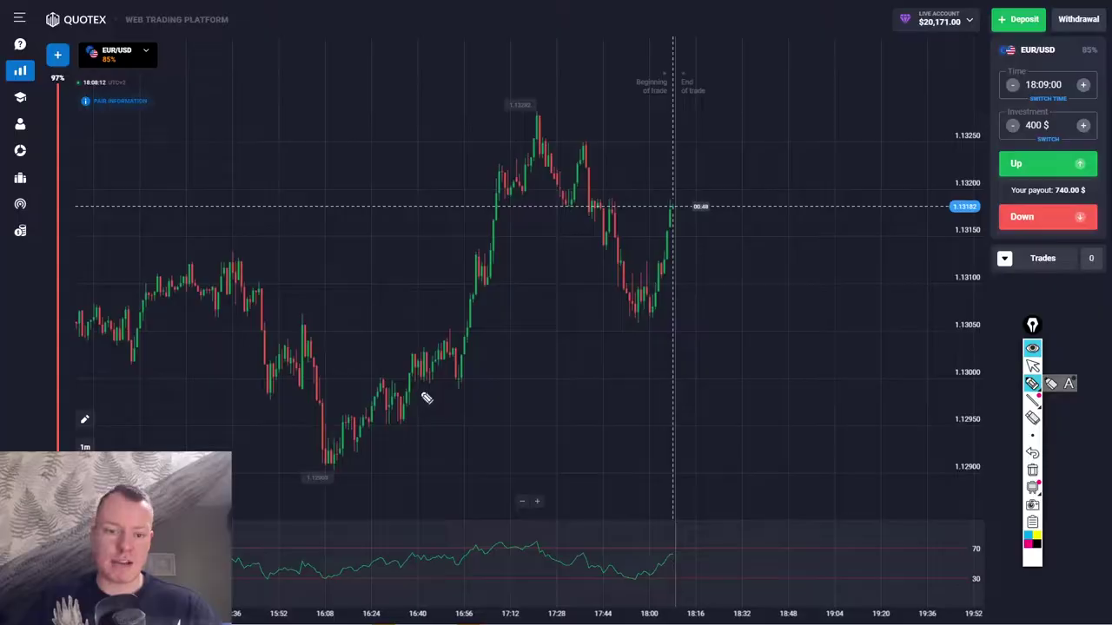
mouse_move(350, 451)
left_mouse_down()
mouse_move(316, 469)
mouse_move(365, 469)
mouse_move(333, 451)
mouse_move(367, 446)
mouse_move(462, 382)
mouse_move(471, 392)
mouse_move(451, 381)
mouse_move(401, 425)
mouse_move(391, 414)
mouse_move(348, 438)
mouse_move(367, 425)
left_mouse_up()
mouse_move(451, 335)
left_mouse_down()
mouse_move(507, 302)
mouse_move(479, 276)
left_mouse_up()
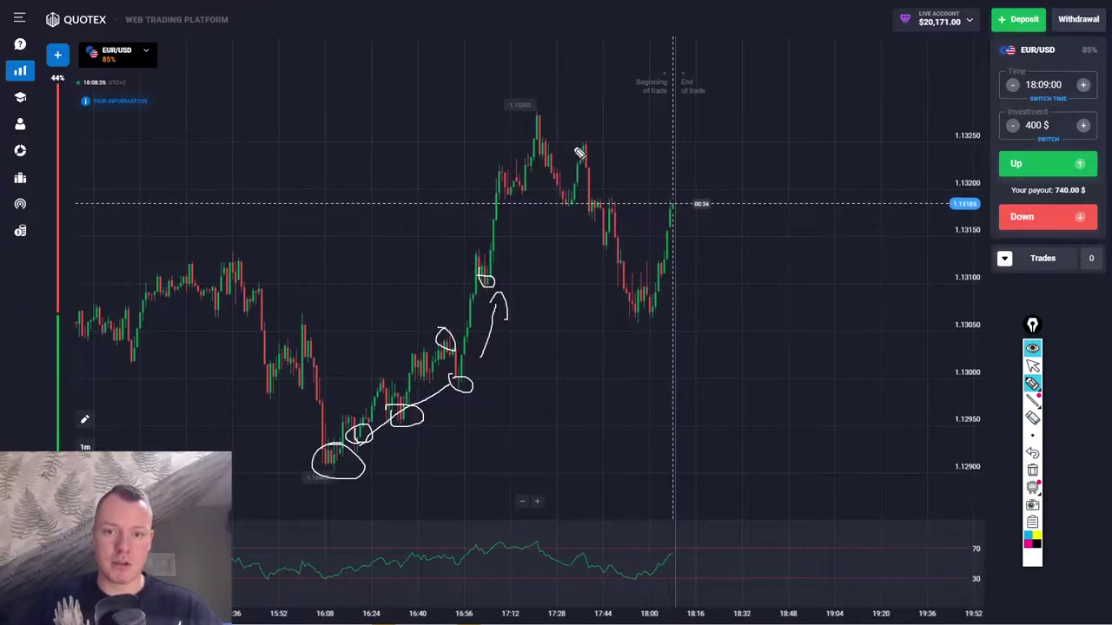
Step: Circle the two highest peaks, sketch a rising arrow under the uptrend, and draw a line above the earlier highs
mouse_move(524, 106)
left_mouse_down()
mouse_move(565, 118)
mouse_move(532, 103)
left_mouse_up()
mouse_move(595, 141)
left_mouse_down()
mouse_move(575, 155)
mouse_move(594, 136)
left_mouse_up()
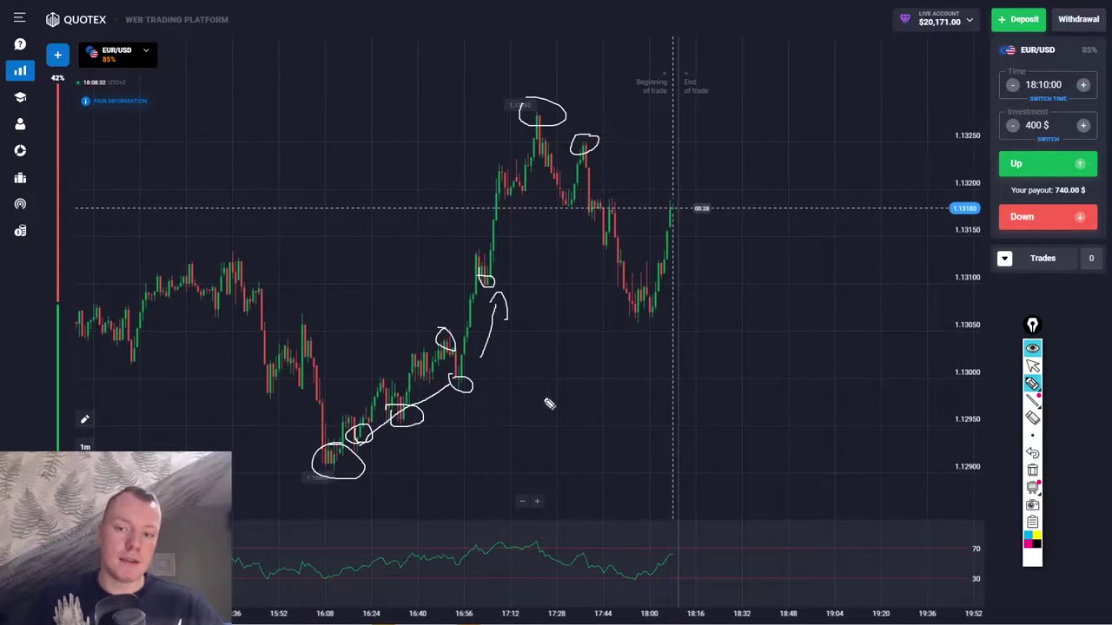
mouse_move(398, 460)
left_mouse_down()
mouse_move(512, 341)
mouse_move(519, 347)
left_mouse_up()
left_click_drag(127, 253, 378, 233)
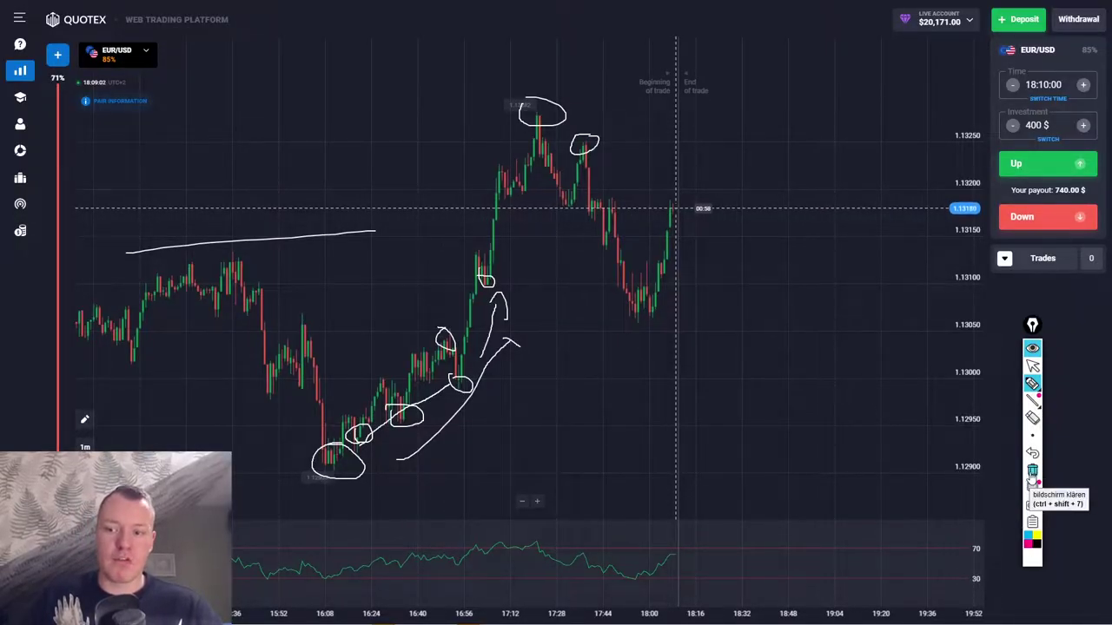
Step: Clear all annotations from the one-minute chart and return to the normal cursor
left_click(1031, 472)
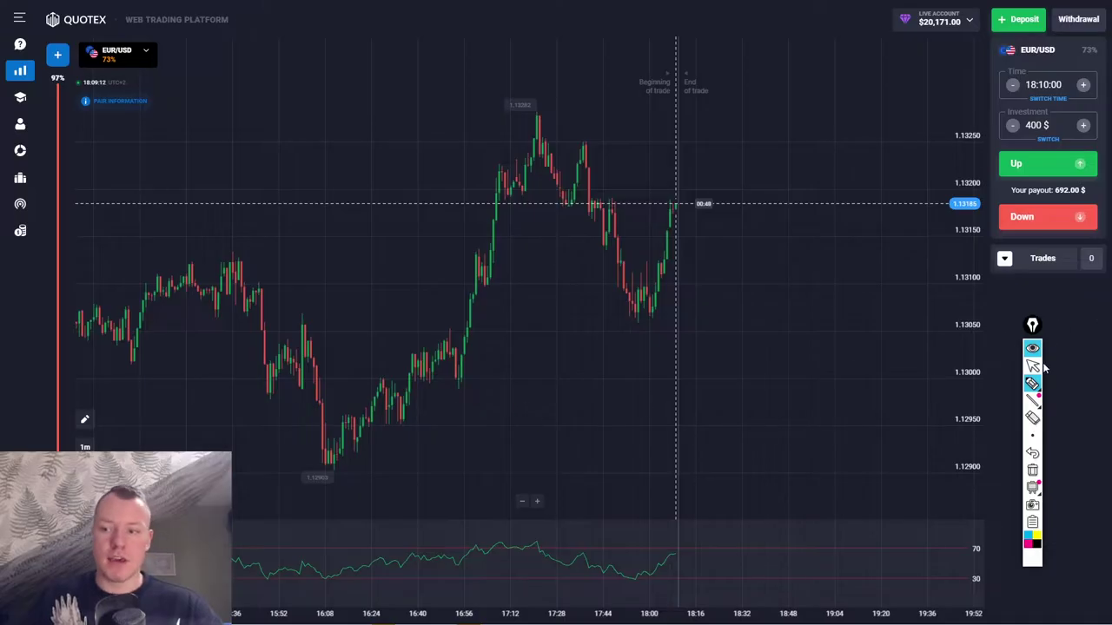
left_click(1033, 365)
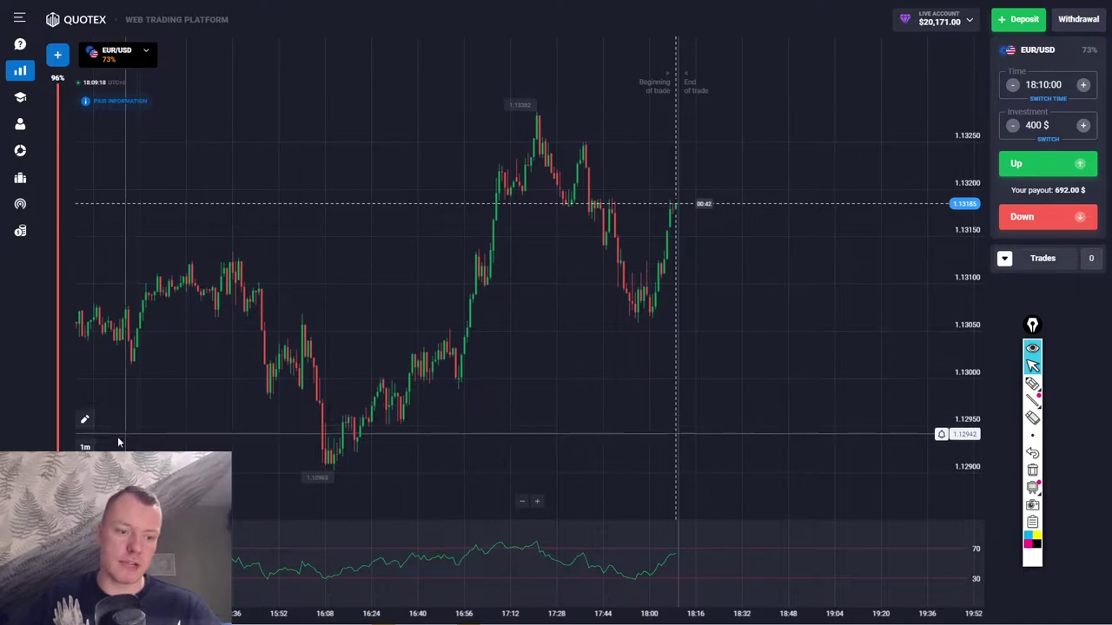
Step: Examine the latest one-minute candles up close, and switch the EUR/USD chart to the 15-minute timeframe
scroll(641, 251, "up", 6)
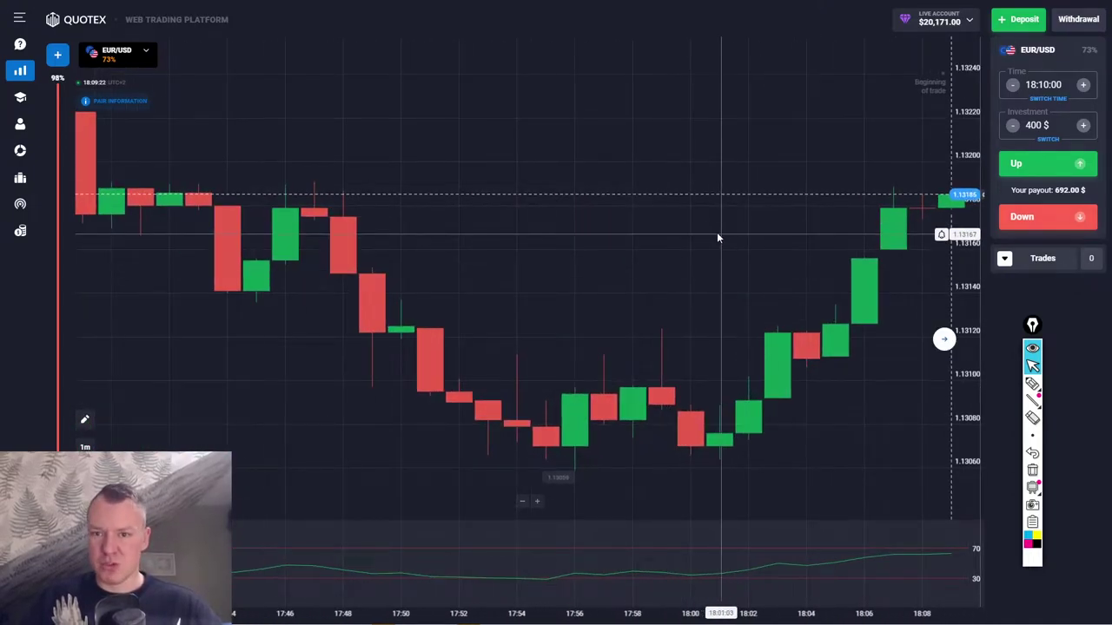
left_click_drag(722, 238, 610, 238)
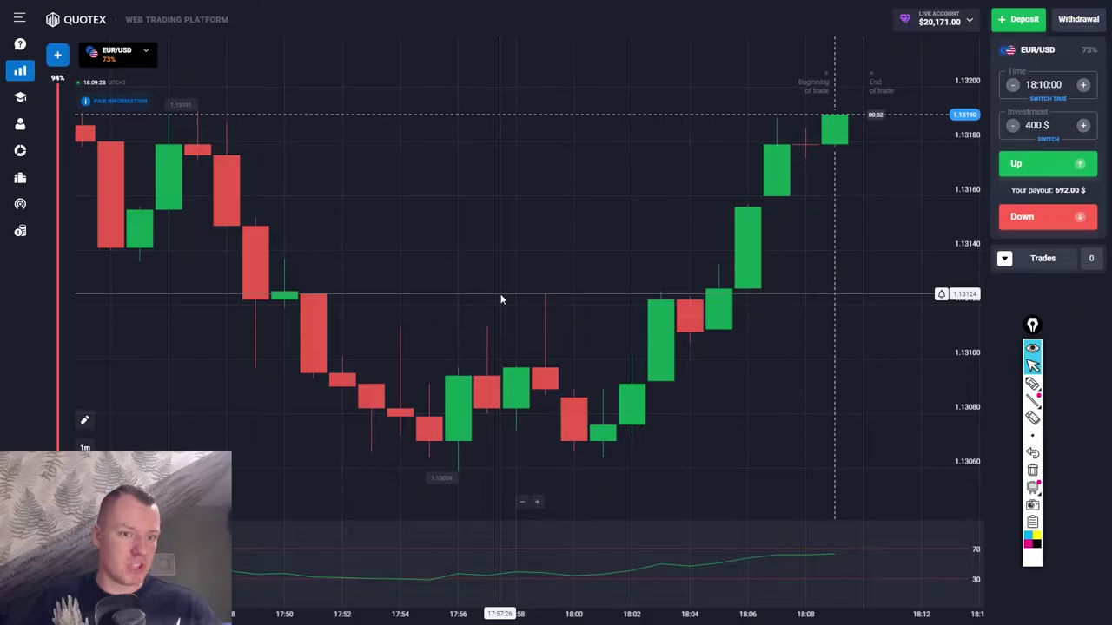
scroll(500, 294, "down", 3)
scroll(502, 298, "down", 2)
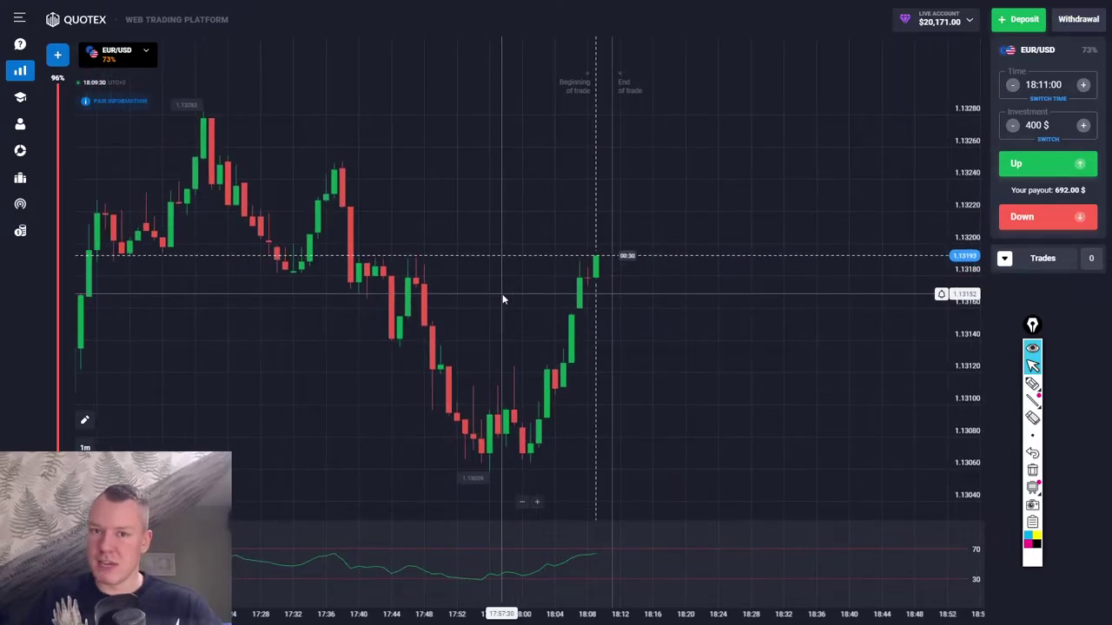
scroll(502, 298, "down", 3)
left_click_drag(502, 298, 638, 295)
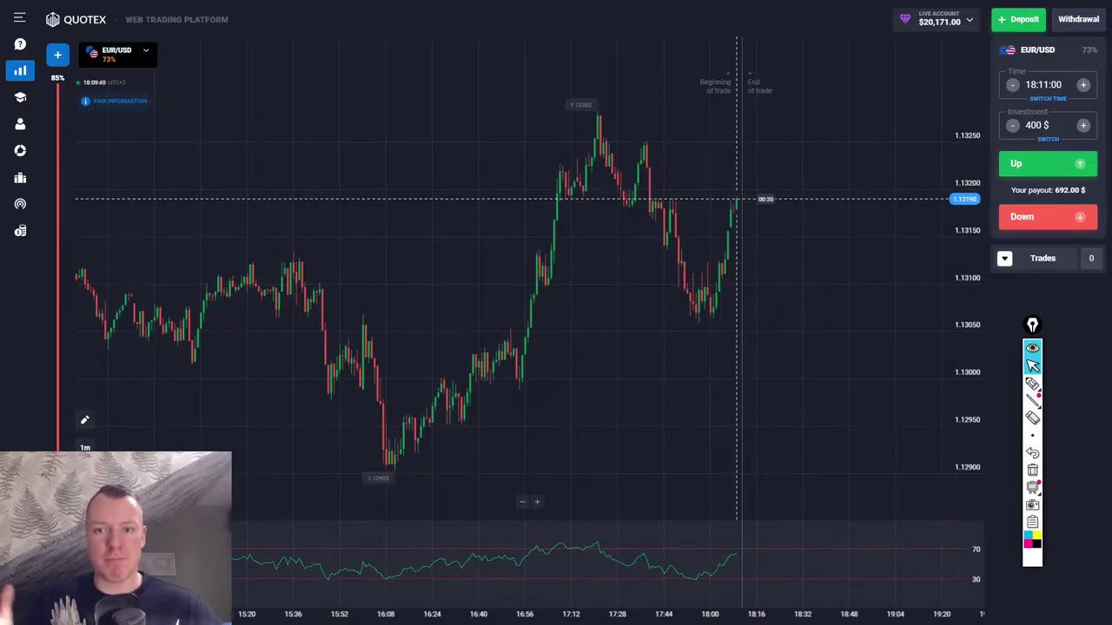
left_click(85, 447)
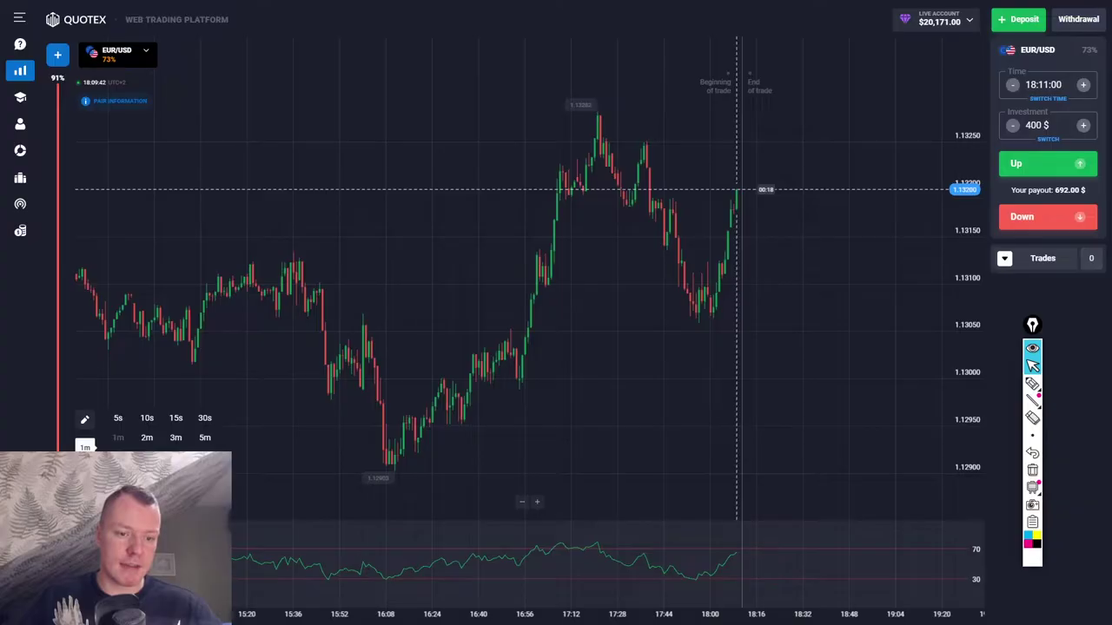
left_click(147, 456)
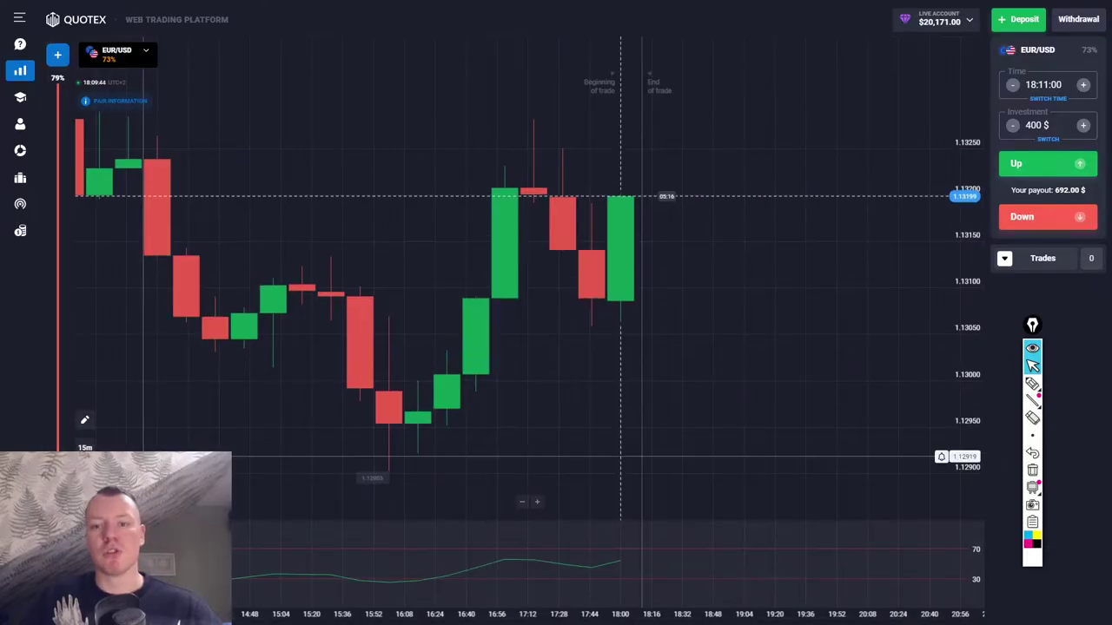
scroll(622, 255, "down", 8)
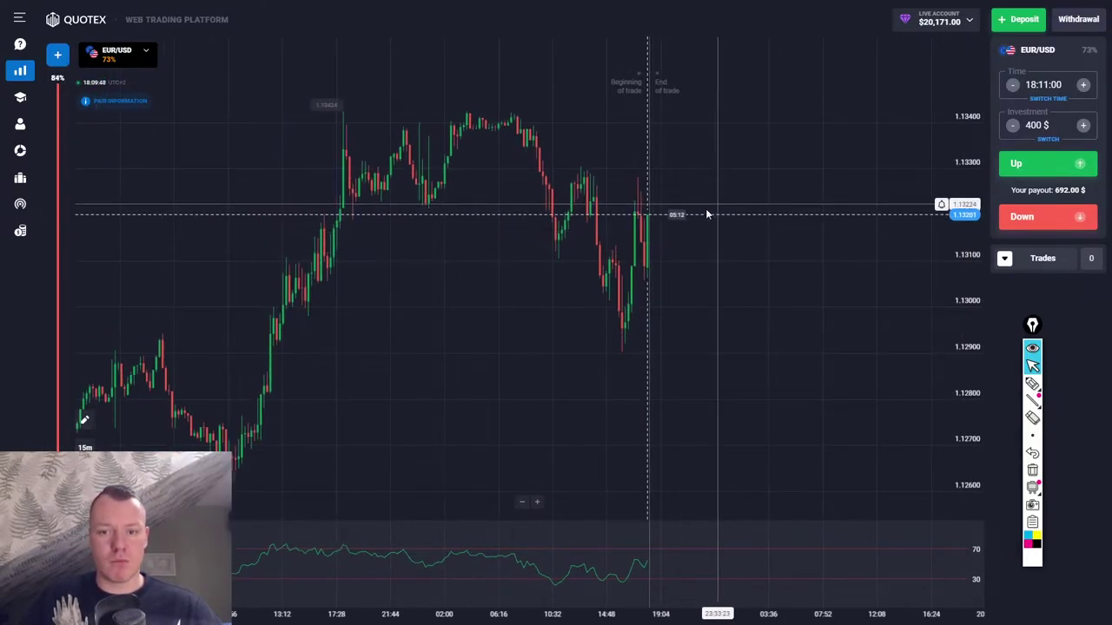
Step: Outline the earlier sideways range with lines along its highs and lows, and sketch an upward arrow for the breakout
left_click_drag(712, 212, 685, 218)
left_click_drag(420, 353, 534, 341)
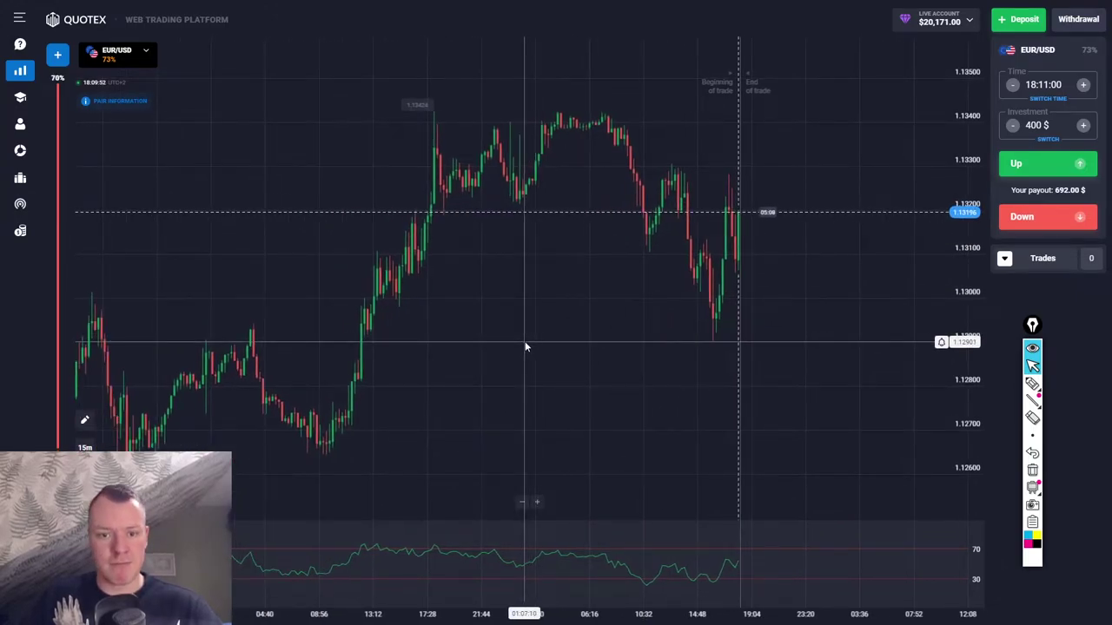
left_click_drag(524, 345, 568, 335)
left_click_drag(380, 449, 470, 395)
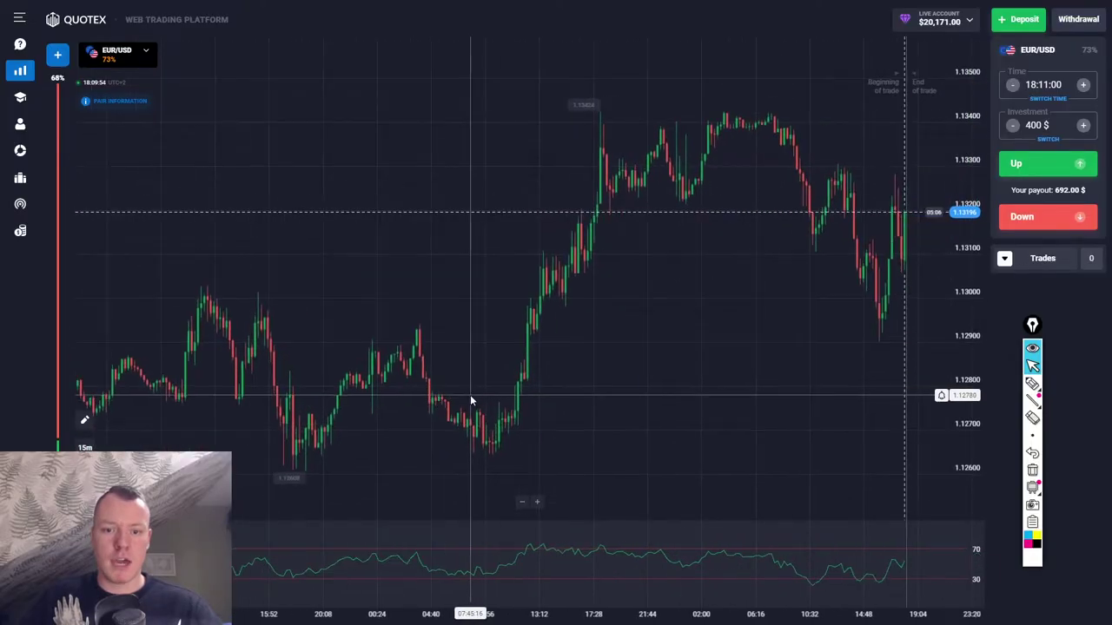
left_click_drag(391, 405, 498, 369)
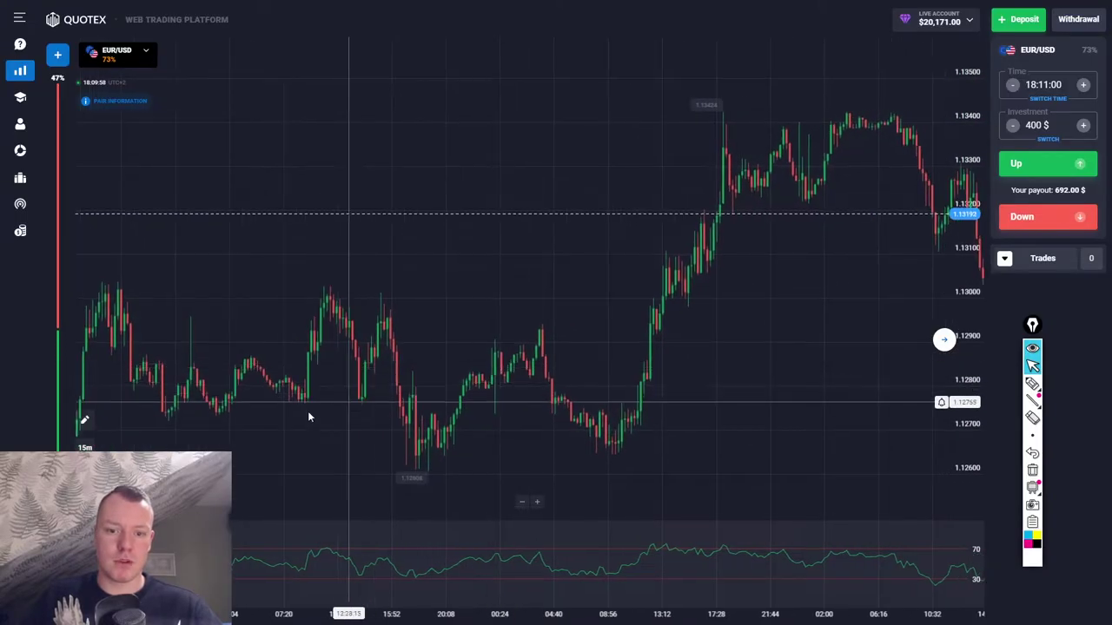
left_click_drag(606, 344, 825, 352)
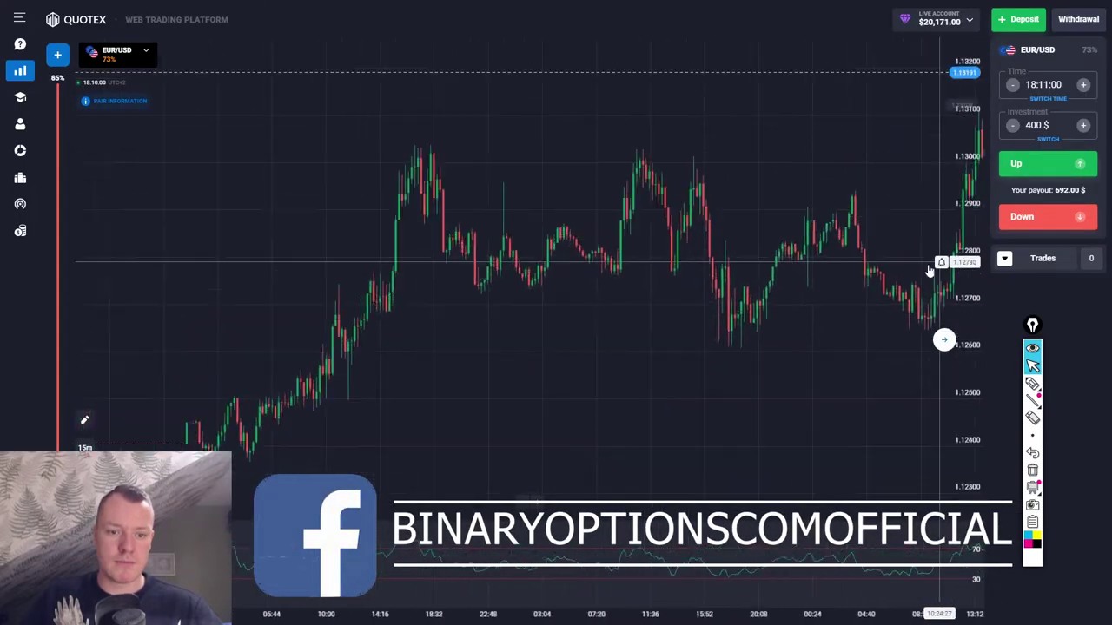
left_click_drag(304, 447, 265, 435)
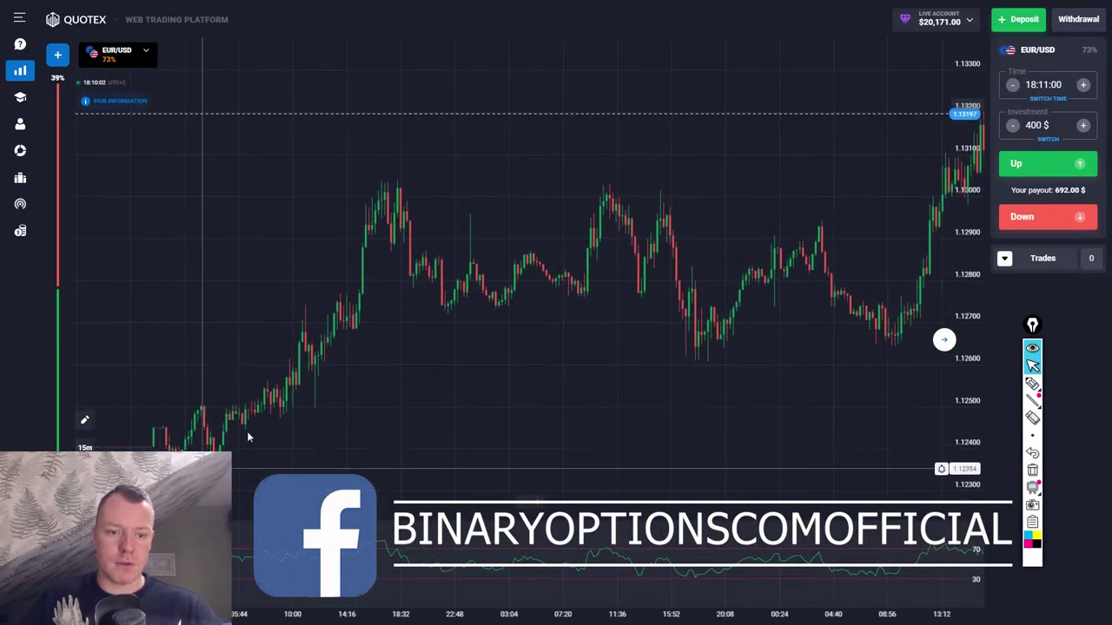
left_click_drag(551, 216, 395, 246)
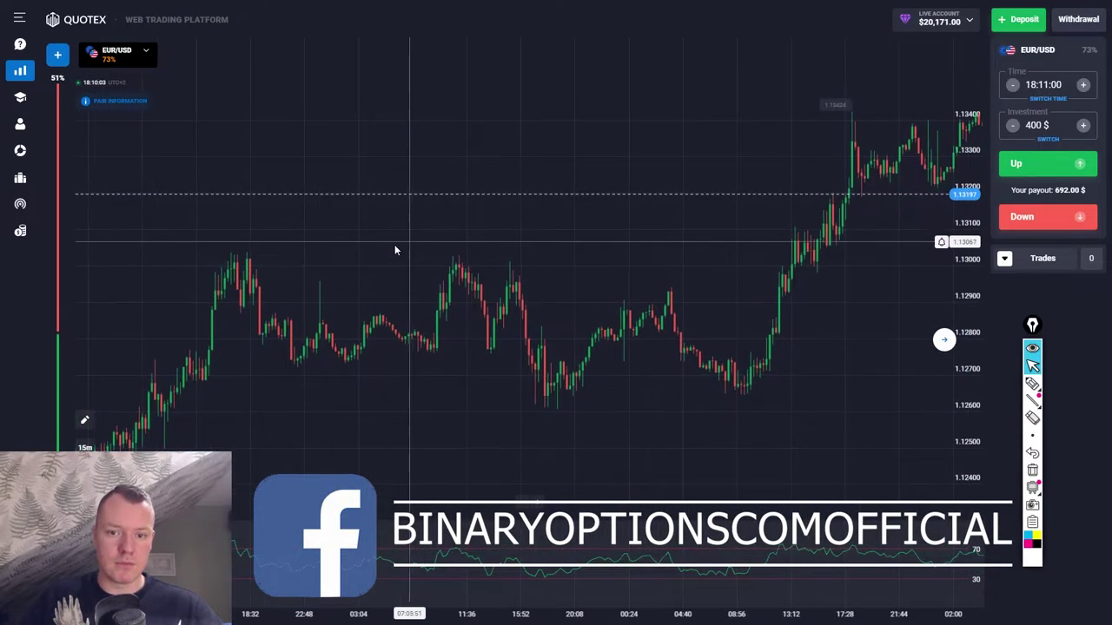
left_click(1033, 383)
left_click_drag(198, 259, 821, 235)
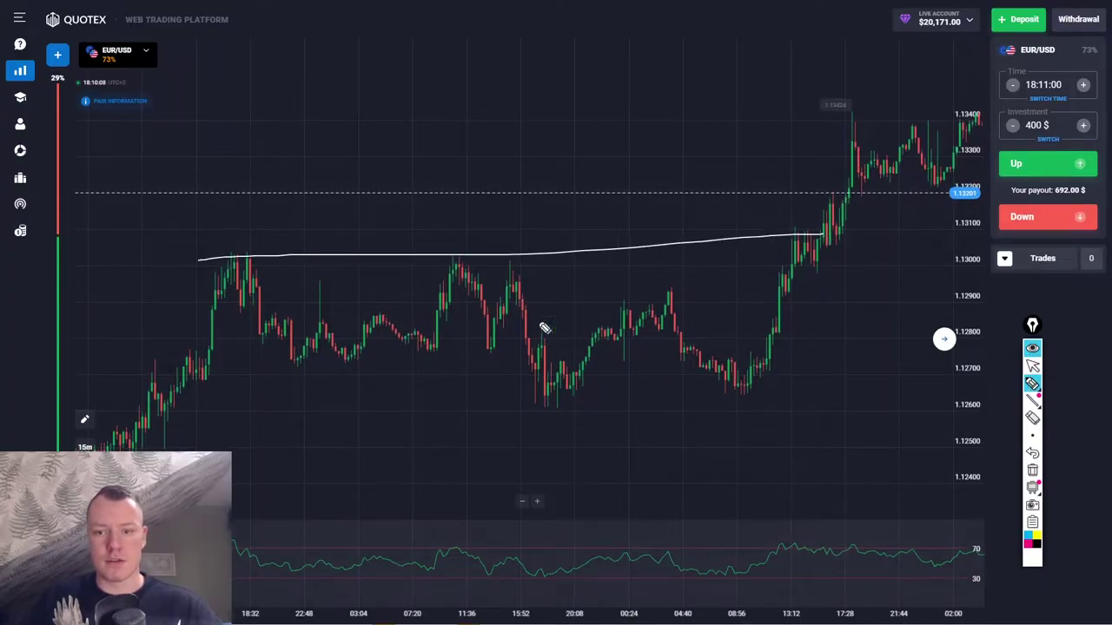
mouse_move(206, 389)
left_mouse_down()
mouse_move(786, 379)
mouse_move(877, 165)
mouse_move(906, 148)
mouse_move(898, 183)
left_mouse_up()
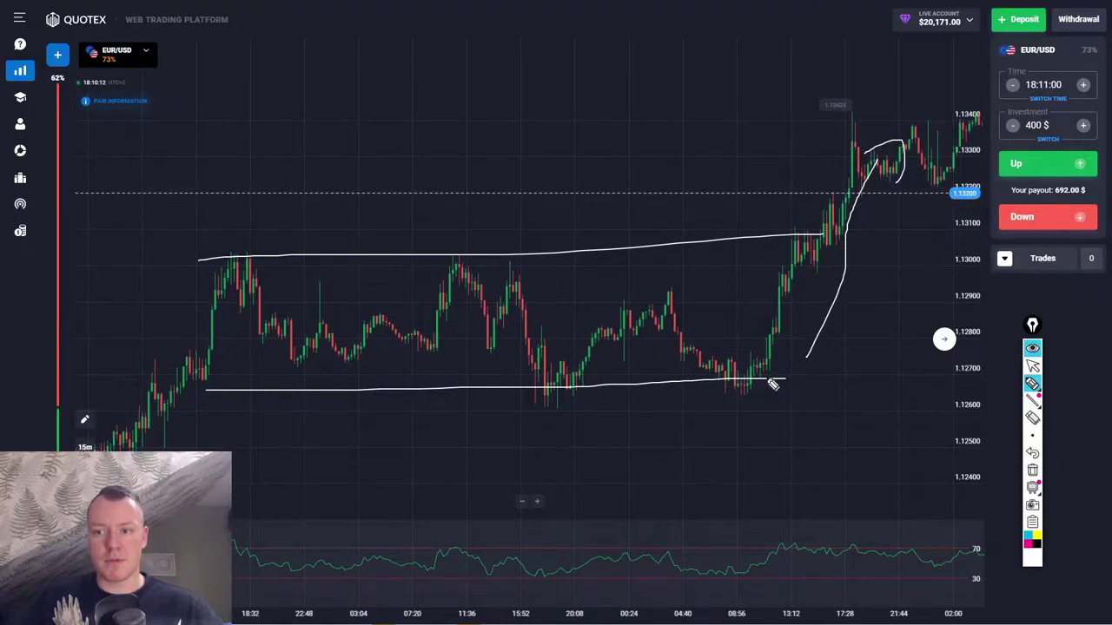
Step: Bring the latest 15-minute candles back into view and clear the range lines and breakout arrow
left_click(1033, 365)
left_click_drag(885, 360, 533, 397)
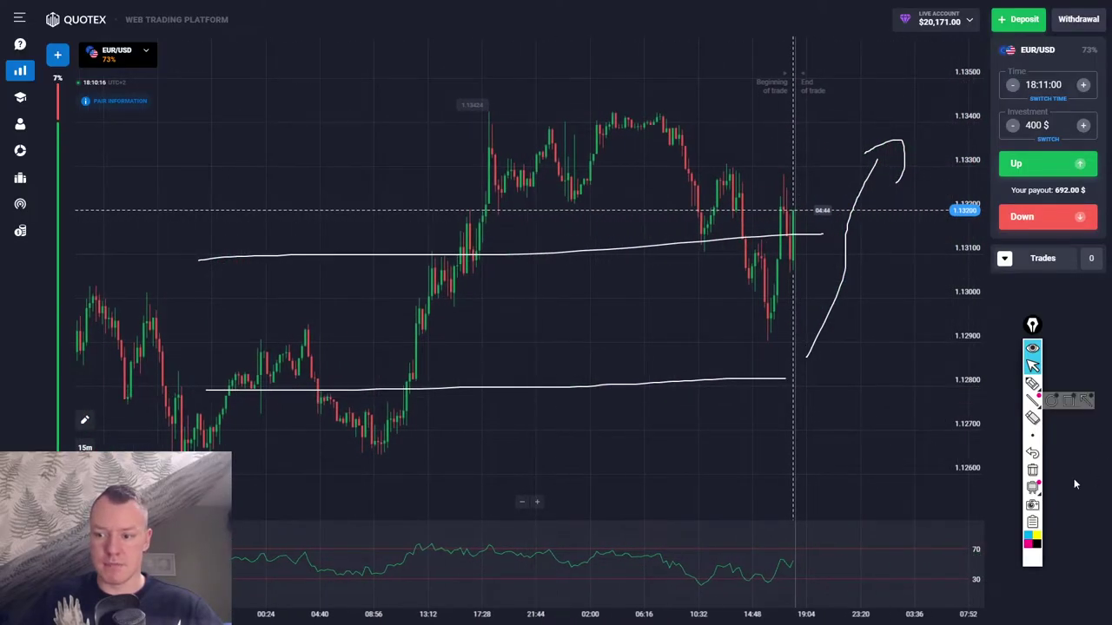
left_click(1032, 470)
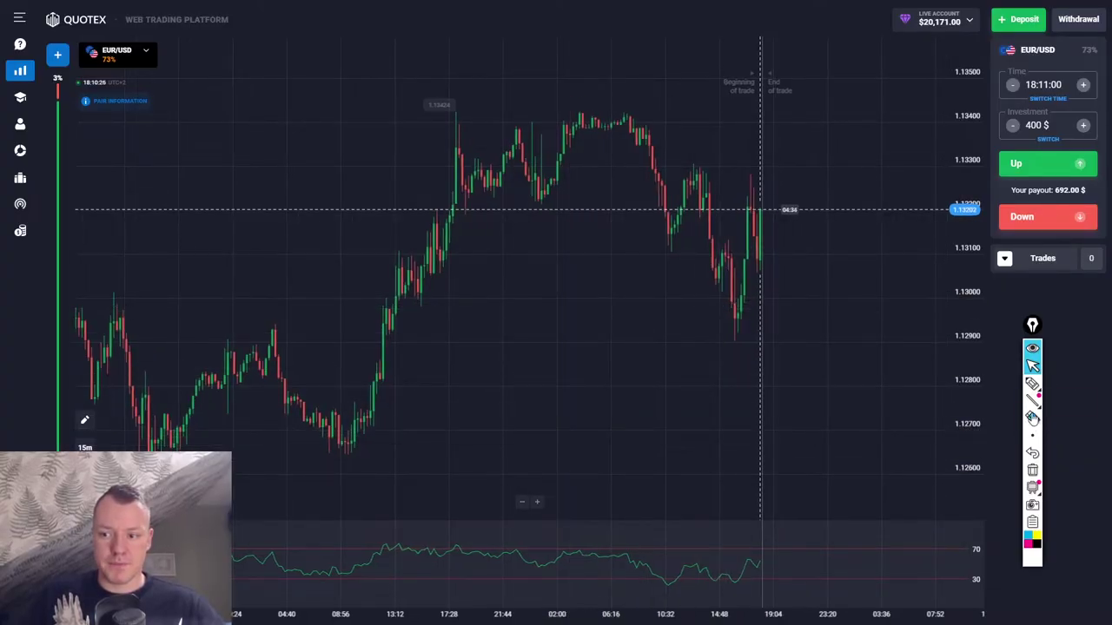
Step: Circle the major low before the rally, the three highs and the recent low, and sketch a downward arrow after the last high
mouse_move(1032, 387)
mouse_move(343, 418)
left_mouse_down()
mouse_move(323, 426)
mouse_move(377, 479)
mouse_move(374, 426)
mouse_move(340, 421)
left_mouse_up()
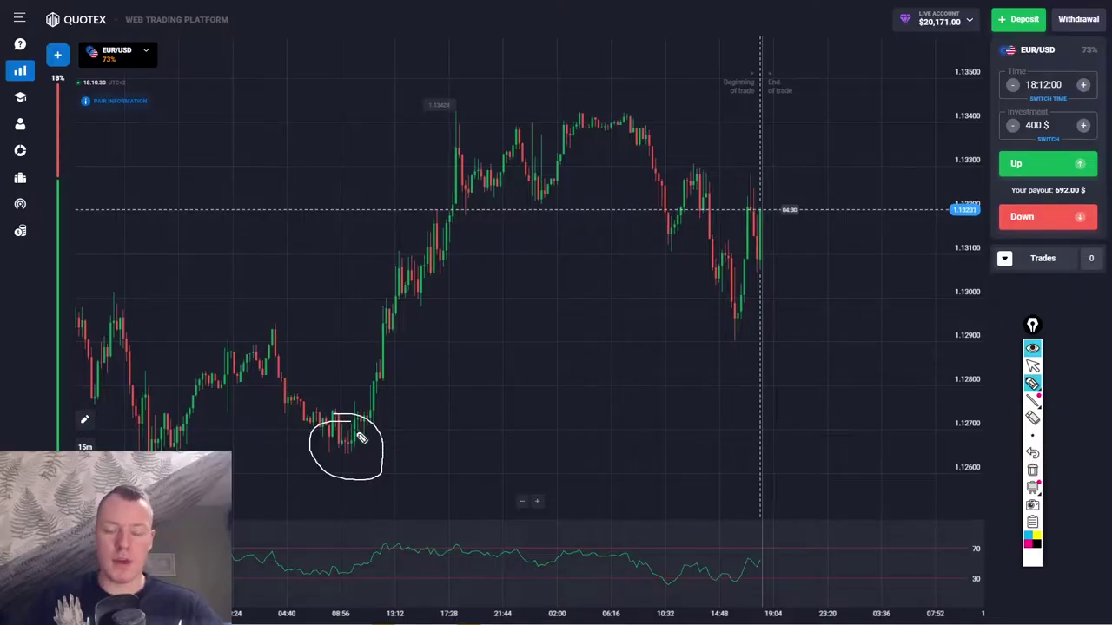
mouse_move(445, 105)
left_mouse_down()
mouse_move(448, 139)
mouse_move(452, 119)
left_mouse_up()
mouse_move(638, 89)
left_mouse_down()
mouse_move(618, 106)
mouse_move(663, 102)
mouse_move(632, 89)
left_mouse_up()
mouse_move(532, 119)
left_mouse_down()
mouse_move(512, 118)
mouse_move(514, 128)
left_mouse_up()
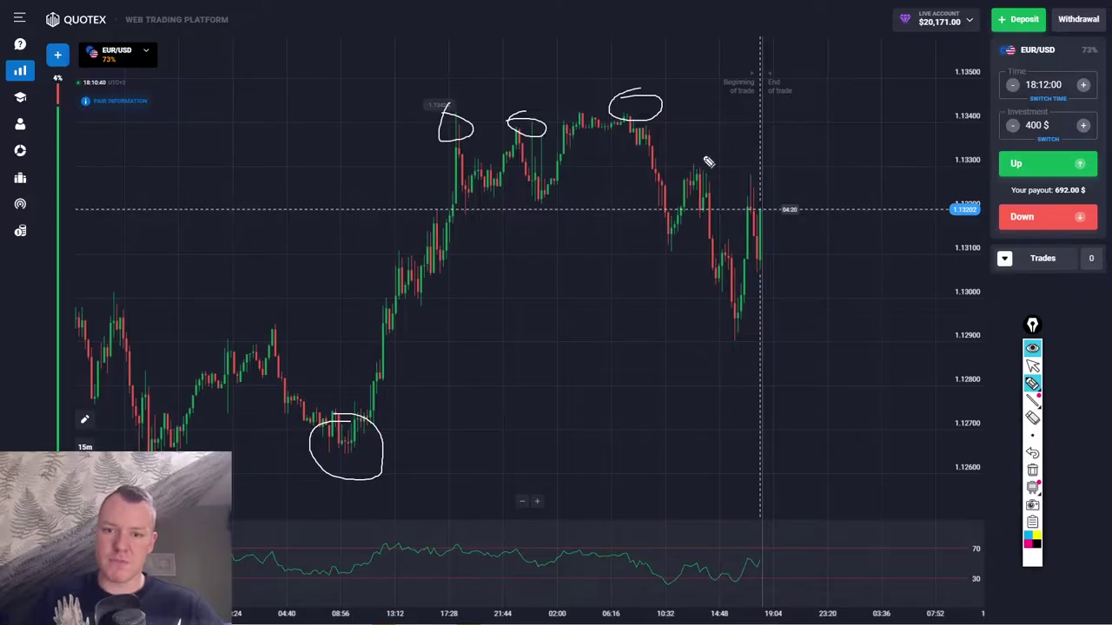
mouse_move(666, 131)
left_mouse_down()
mouse_move(714, 170)
mouse_move(721, 199)
mouse_move(738, 171)
left_mouse_up()
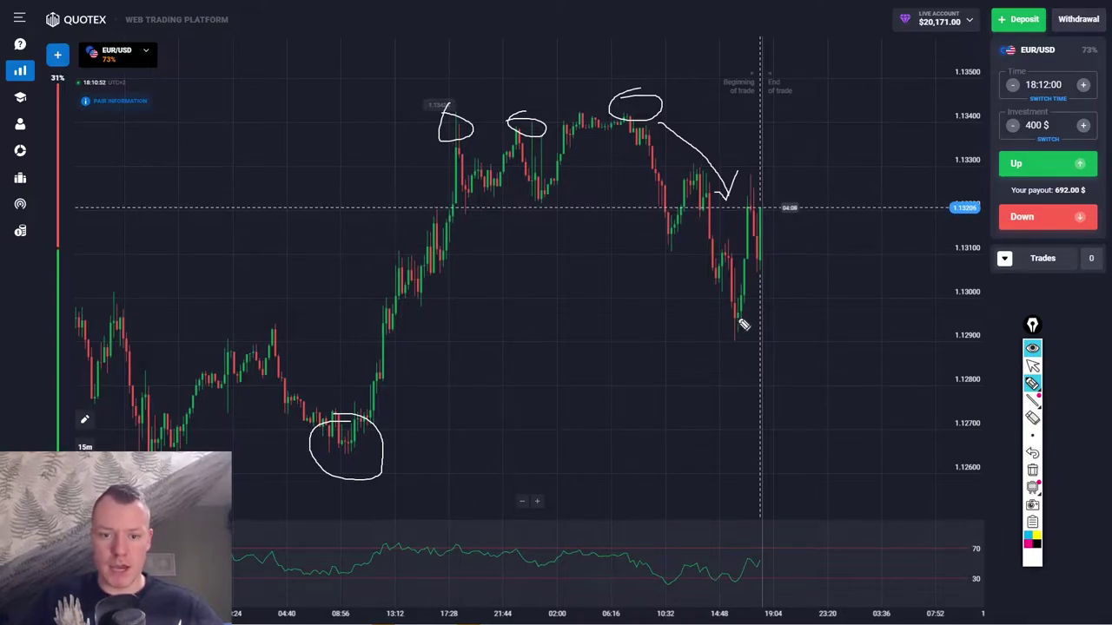
mouse_move(752, 311)
left_mouse_down()
mouse_move(717, 339)
mouse_move(754, 322)
mouse_move(744, 308)
left_mouse_up()
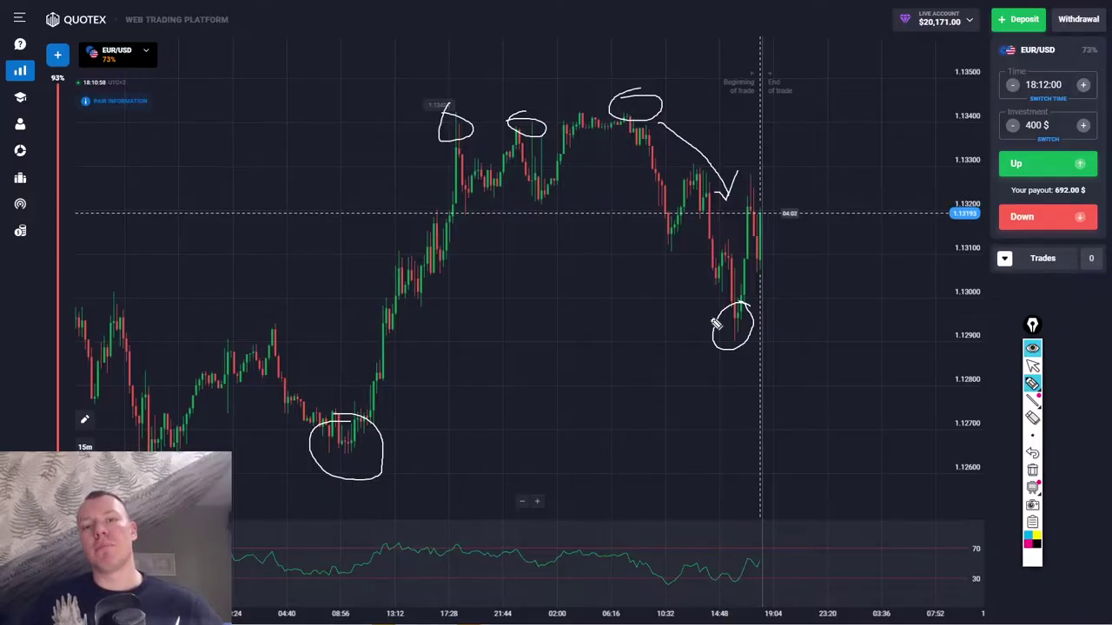
Step: Draw support lines extending from the major low, sketch arrows for possible price moves to that level, and circle the low again
left_click_drag(297, 475, 718, 437)
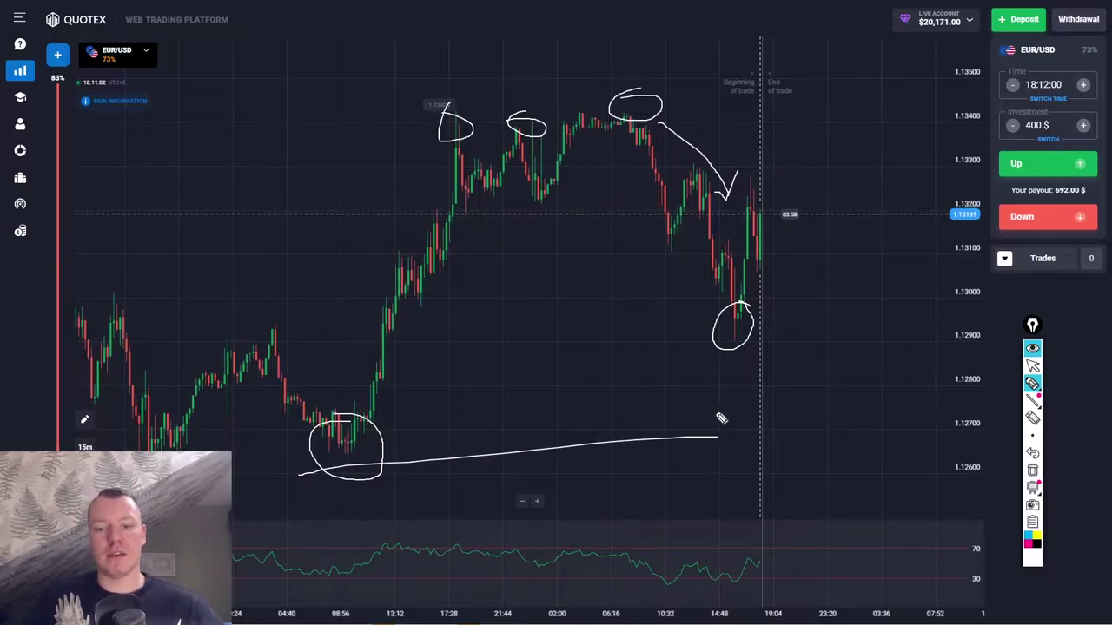
left_click_drag(521, 477, 755, 464)
left_click_drag(674, 444, 845, 447)
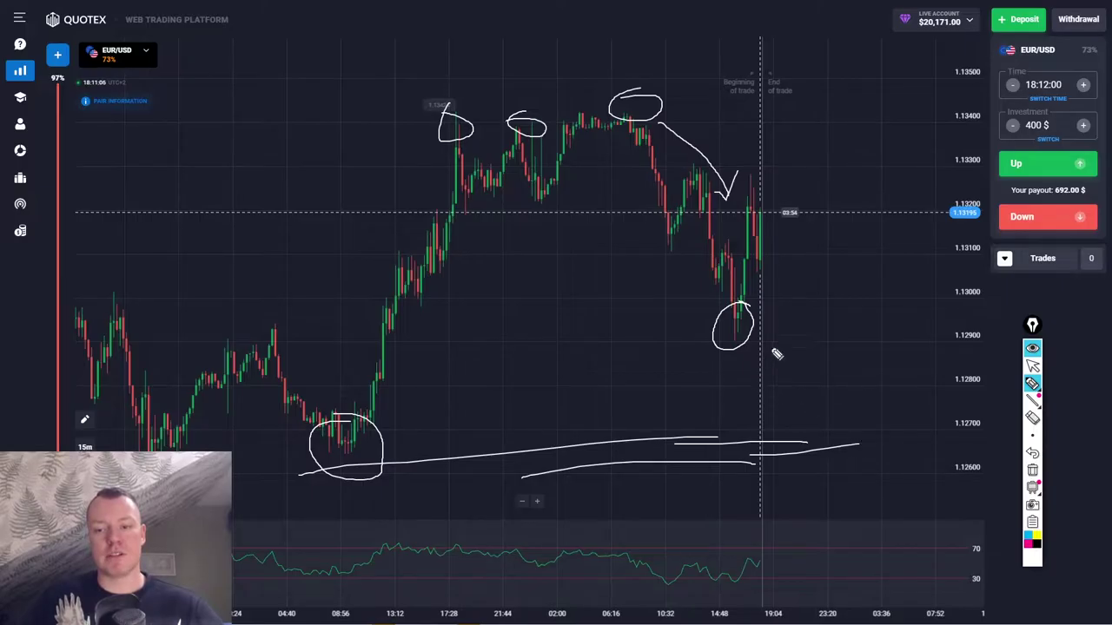
mouse_move(768, 283)
left_mouse_down()
mouse_move(799, 352)
mouse_move(825, 492)
mouse_move(868, 420)
mouse_move(886, 440)
mouse_move(878, 369)
left_mouse_up()
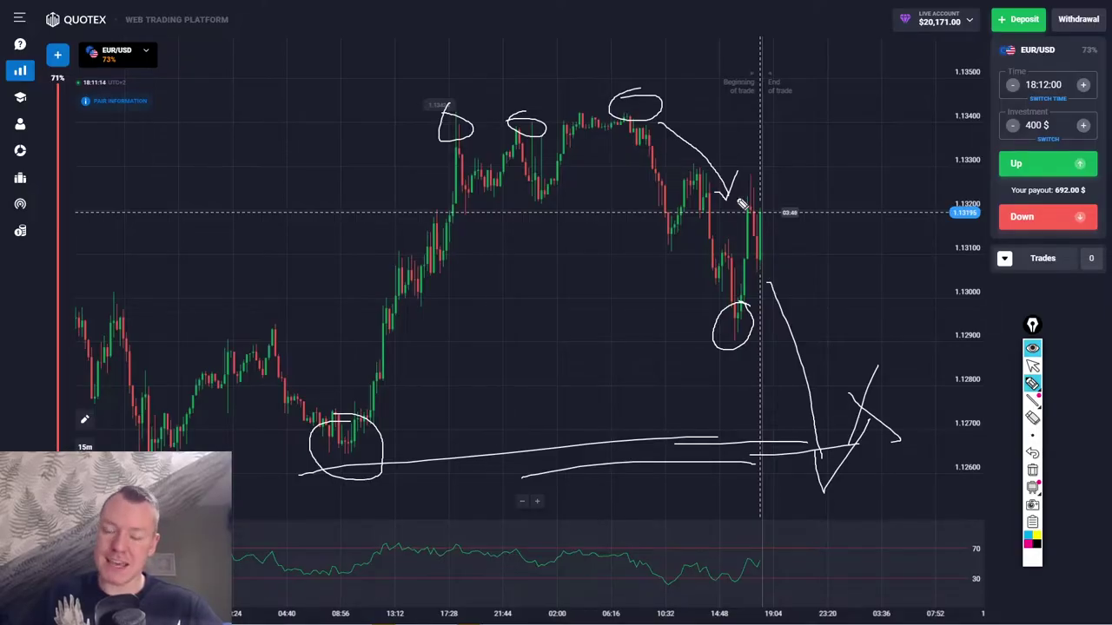
mouse_move(340, 420)
left_mouse_down()
mouse_move(303, 471)
mouse_move(322, 439)
left_mouse_up()
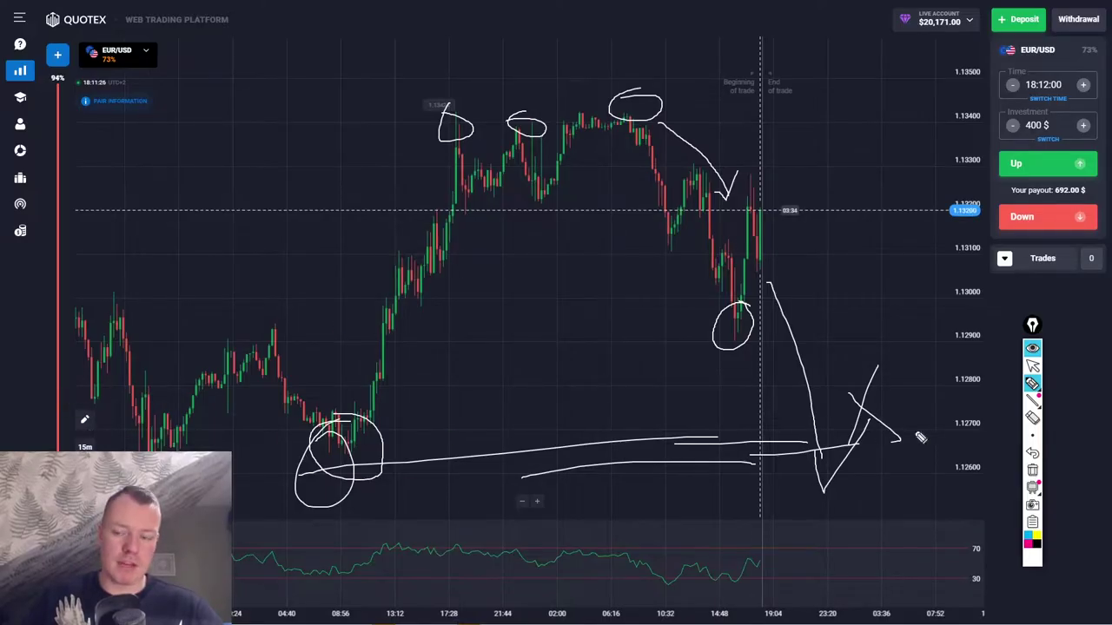
Step: Clear all annotations from the 15-minute chart and return to the normal cursor
left_click(1032, 470)
left_click(1032, 365)
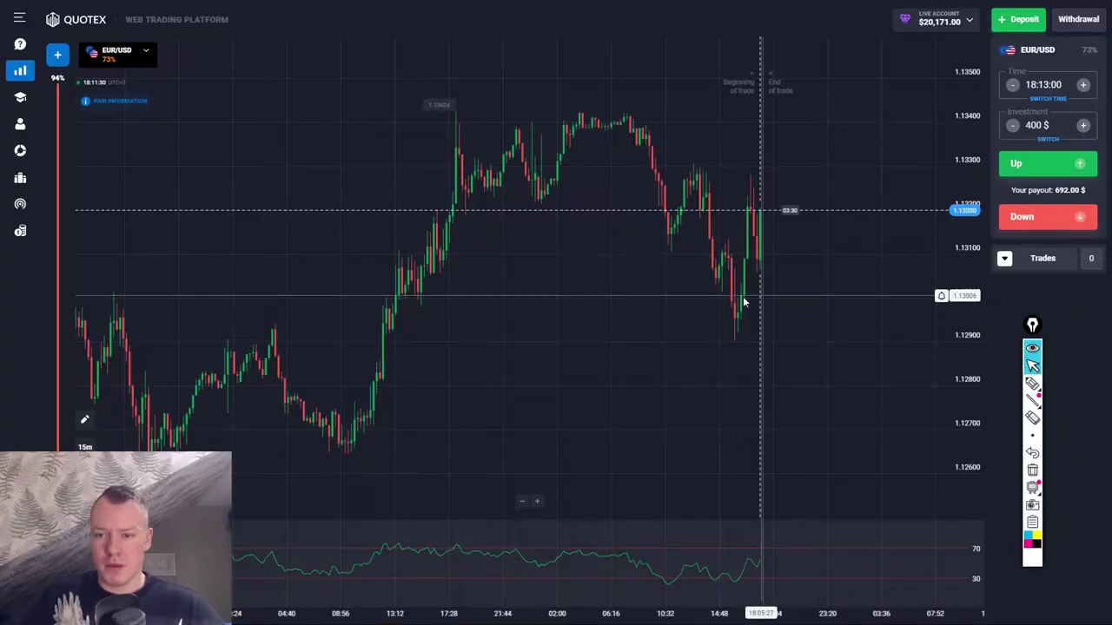
Step: Draw two freehand lines bounding the resistance zone across the recent highs on the 15-minute chart
left_click_drag(739, 298, 681, 309)
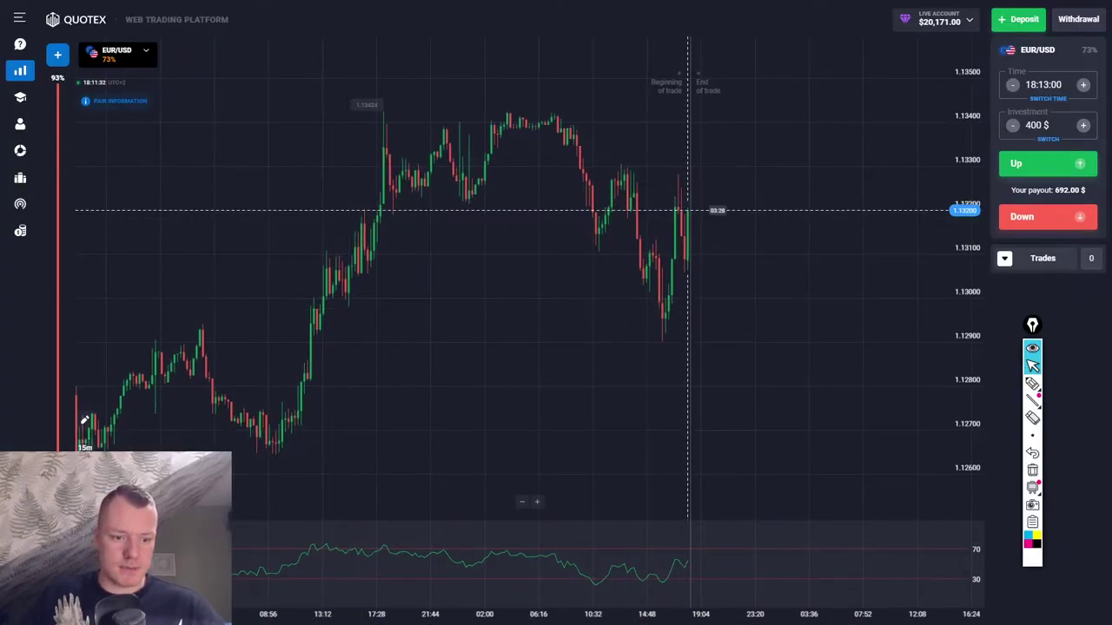
left_click(1033, 383)
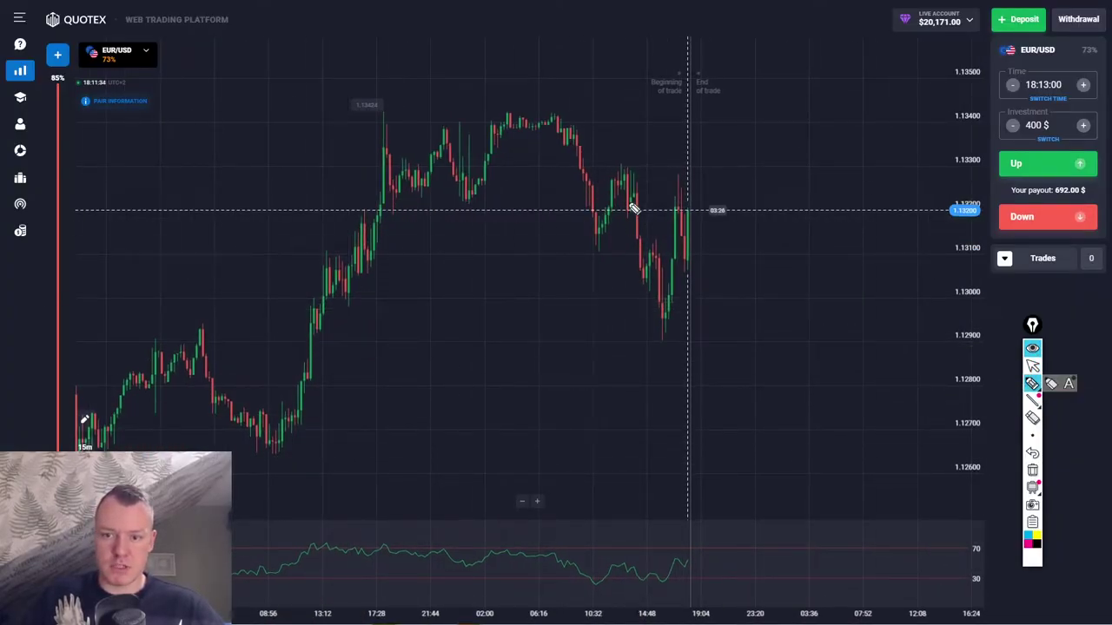
mouse_move(611, 201)
left_mouse_down()
mouse_move(666, 195)
mouse_move(617, 179)
mouse_move(694, 183)
left_mouse_up()
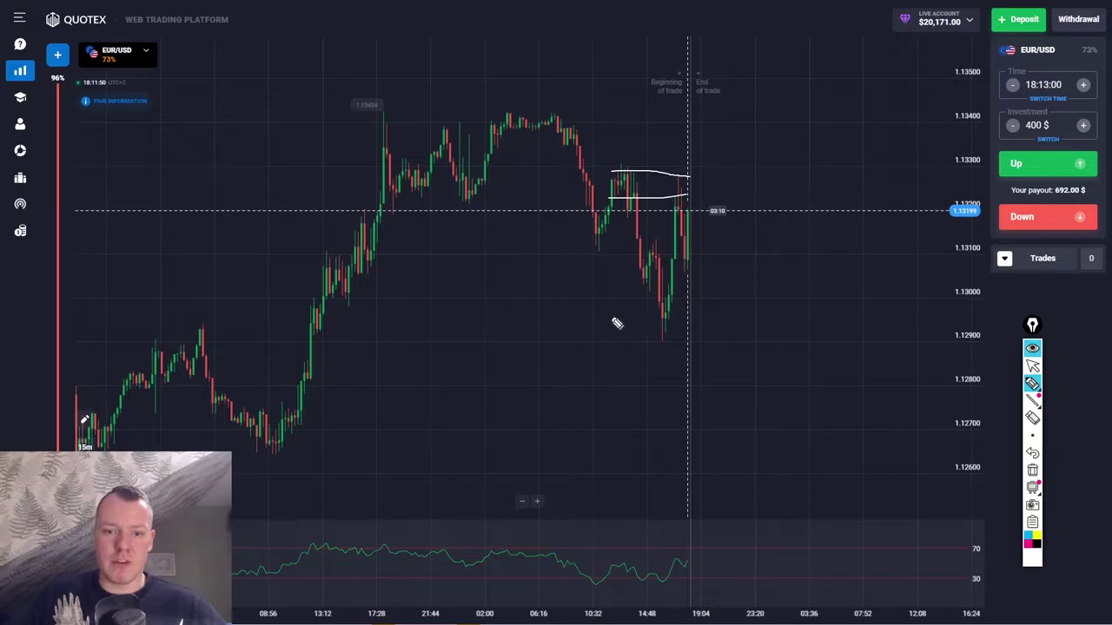
Step: Circle the recent low and draw a horizontal support line from the major low, marking the area where price could reach it
mouse_move(669, 319)
left_mouse_down()
mouse_move(679, 323)
mouse_move(665, 309)
left_mouse_up()
left_click_drag(622, 404, 647, 484)
left_click_drag(252, 453, 762, 453)
mouse_move(664, 430)
left_mouse_down()
mouse_move(674, 495)
mouse_move(699, 406)
left_mouse_up()
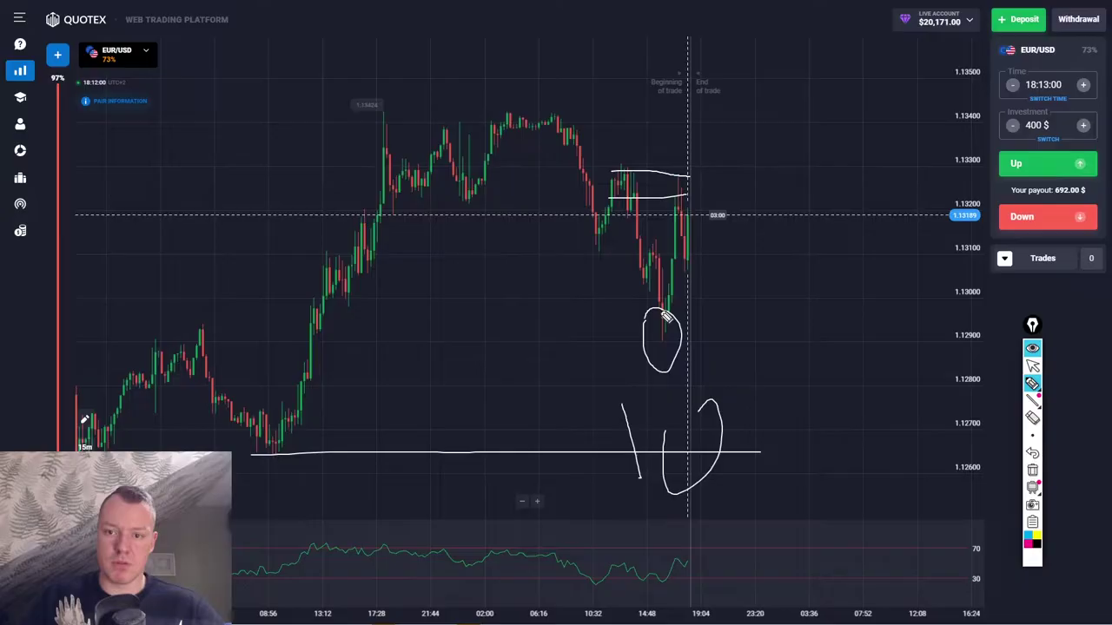
Step: Extend both resistance zone lines past the current price and sketch upward arrows for a breakout above the zone
left_click_drag(694, 295, 704, 253)
mouse_move(728, 185)
left_mouse_down()
mouse_move(781, 195)
mouse_move(836, 71)
mouse_move(860, 50)
mouse_move(869, 90)
left_mouse_up()
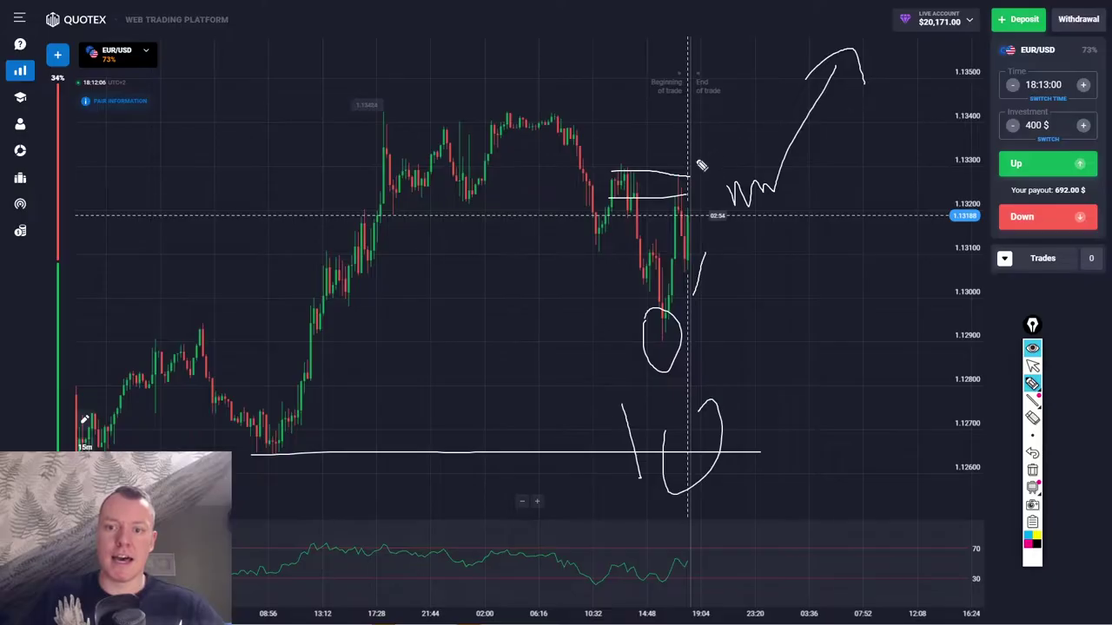
left_click_drag(617, 173, 751, 171)
mouse_move(660, 198)
left_mouse_down()
mouse_move(809, 198)
mouse_move(897, 34)
mouse_move(930, 81)
left_mouse_up()
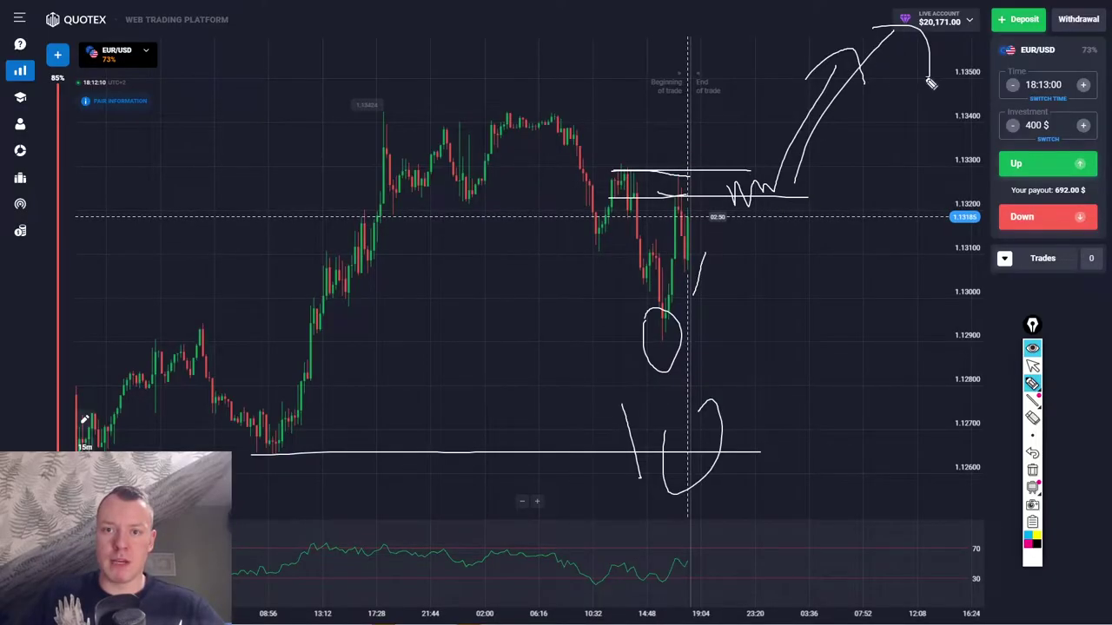
Step: Clear the annotations and redraw the resistance zone across the recent highs with a downward rejection arrow
left_click(1032, 472)
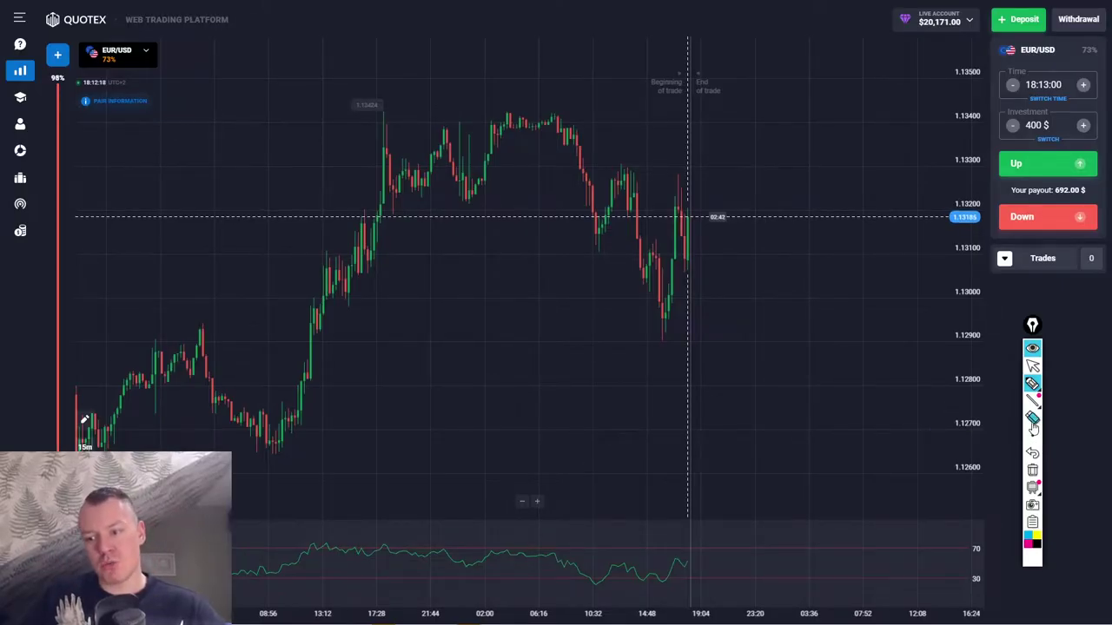
left_click(1033, 385)
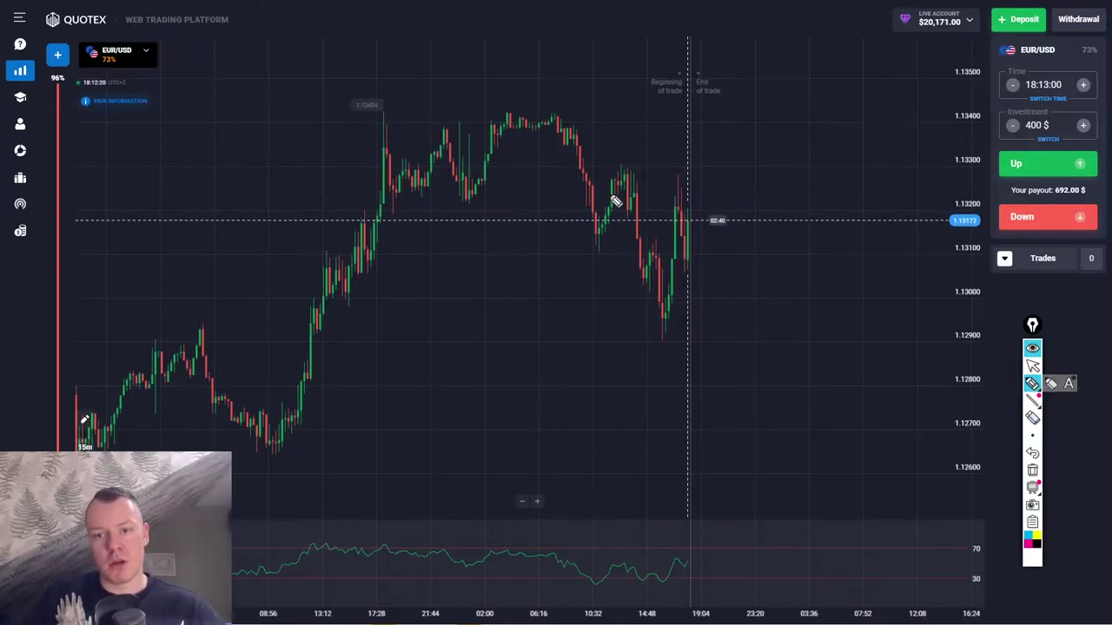
left_click_drag(609, 190, 684, 188)
mouse_move(606, 170)
left_mouse_down()
mouse_move(687, 170)
mouse_move(728, 198)
mouse_move(726, 184)
left_mouse_up()
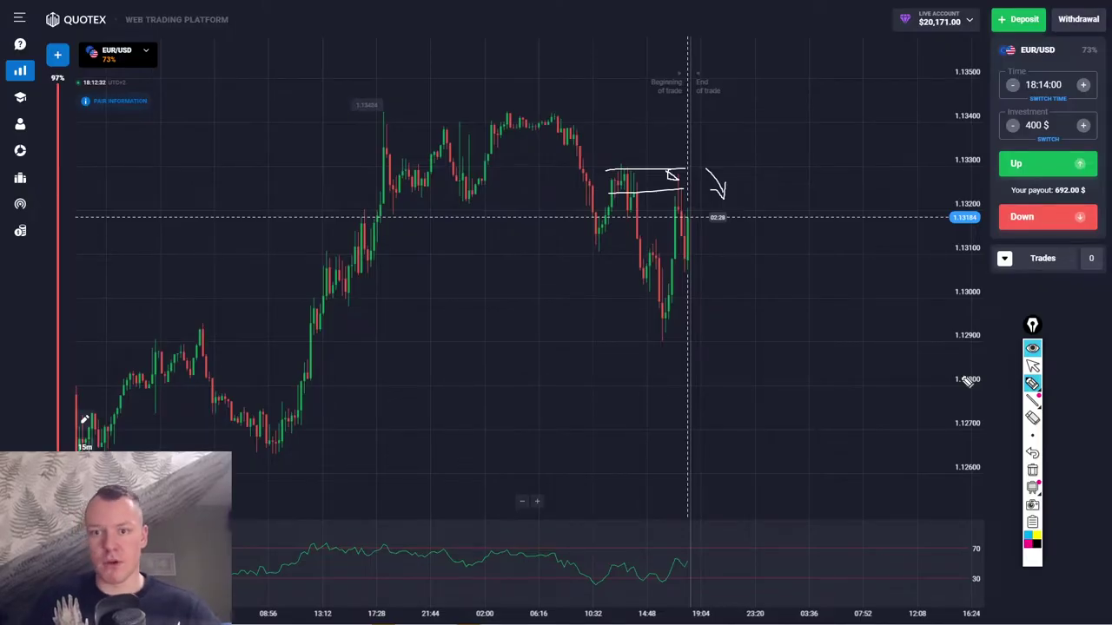
Step: Clear all annotations, return to the normal cursor and switch the chart to the 1-minute timeframe
left_click(1033, 470)
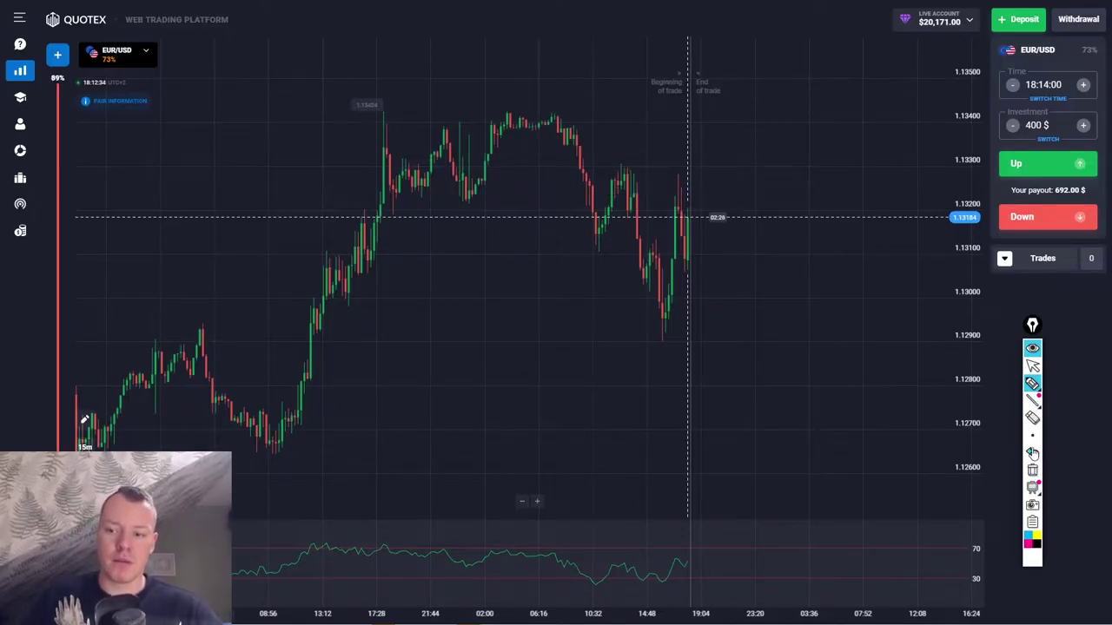
left_click(1033, 365)
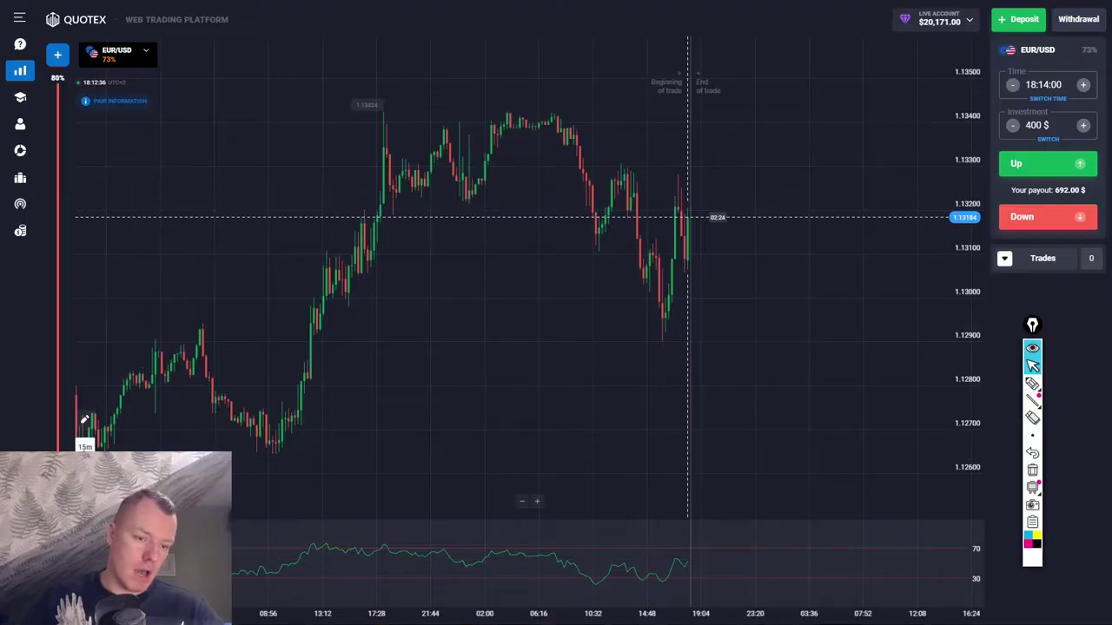
left_click(85, 445)
left_click(118, 437)
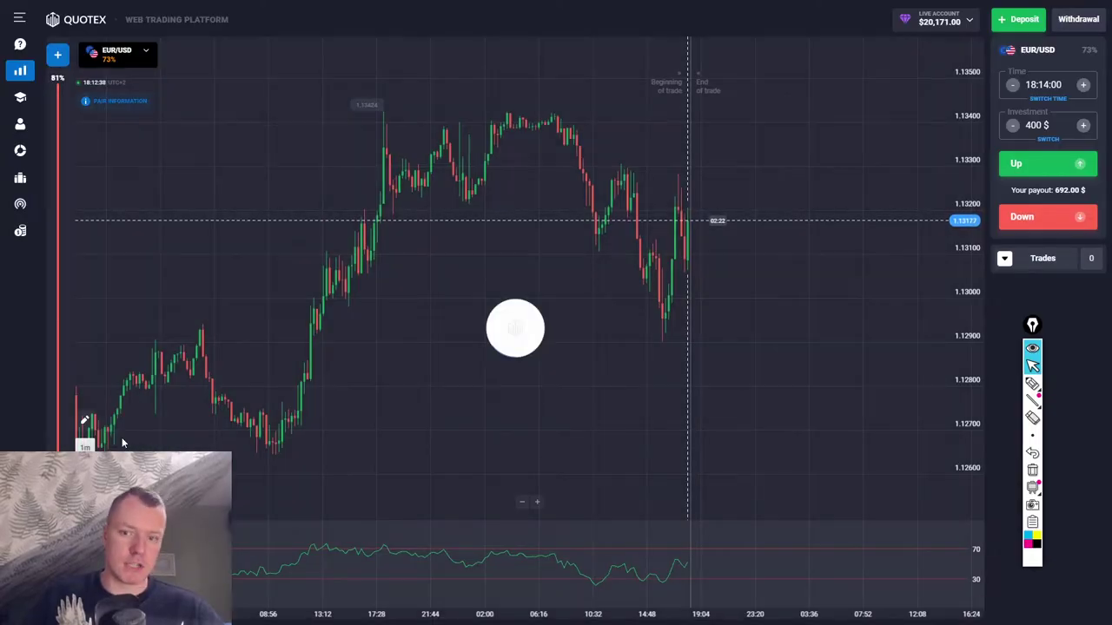
left_click_drag(497, 357, 647, 333)
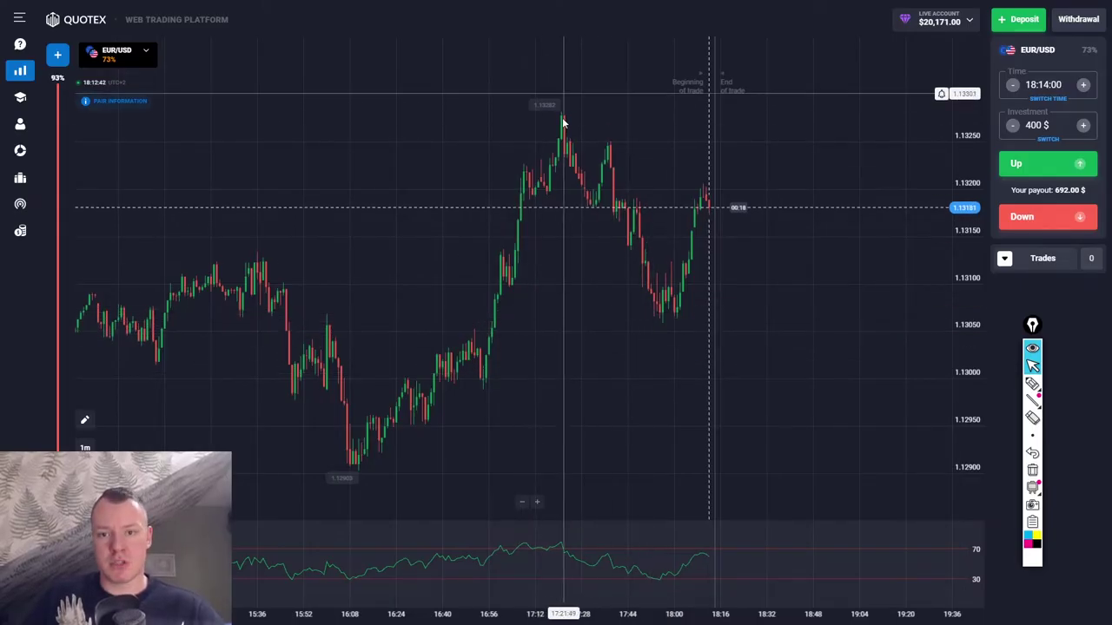
Step: Circle the highest peak with a downward arrow after it, and write "Res" beside two sketched resistance lines
left_click(1032, 383)
mouse_move(570, 110)
left_mouse_down()
mouse_move(575, 127)
mouse_move(561, 108)
mouse_move(596, 174)
mouse_move(597, 153)
left_mouse_up()
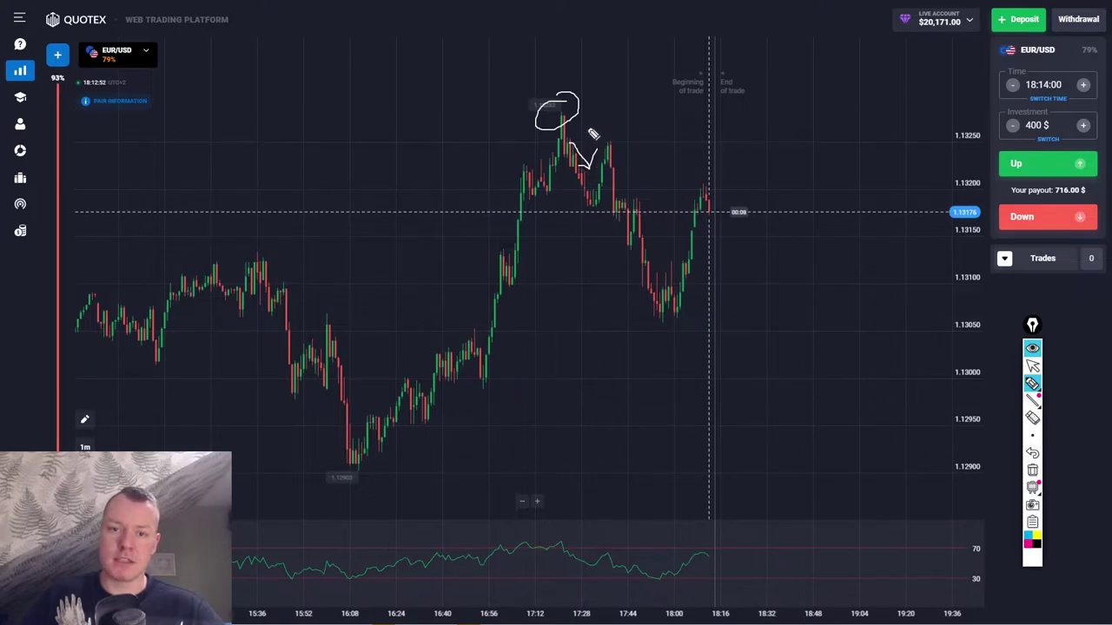
left_click_drag(205, 92, 300, 102)
left_click_drag(190, 131, 328, 141)
mouse_move(340, 92)
left_mouse_down()
mouse_move(372, 124)
mouse_move(422, 106)
mouse_move(415, 130)
left_mouse_up()
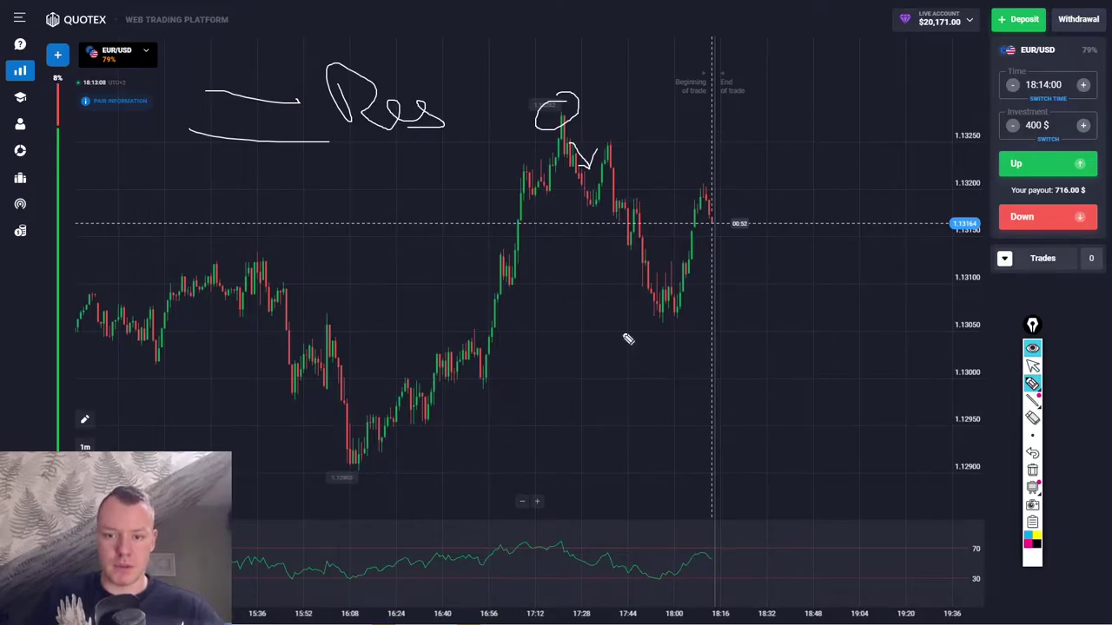
Step: Sketch a rising arrow from the major low, draw two support zone lines around the recent lows, and number the two touches 1 and 2
mouse_move(378, 458)
left_mouse_down()
mouse_move(526, 396)
mouse_move(575, 325)
mouse_move(598, 363)
left_mouse_up()
left_click_drag(604, 318, 730, 321)
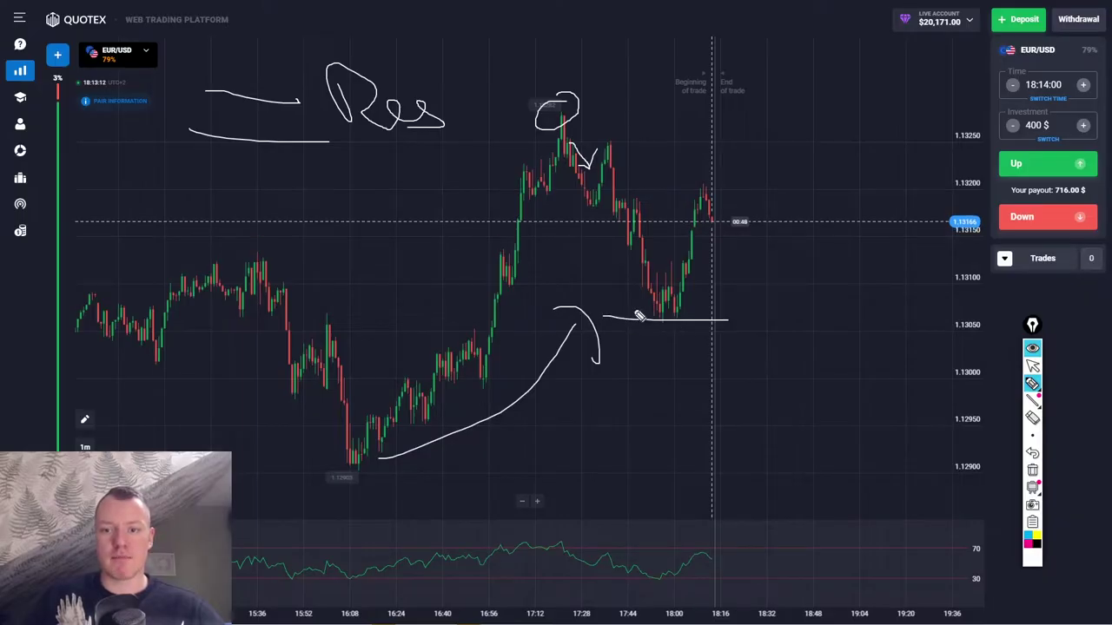
left_click_drag(612, 293, 849, 284)
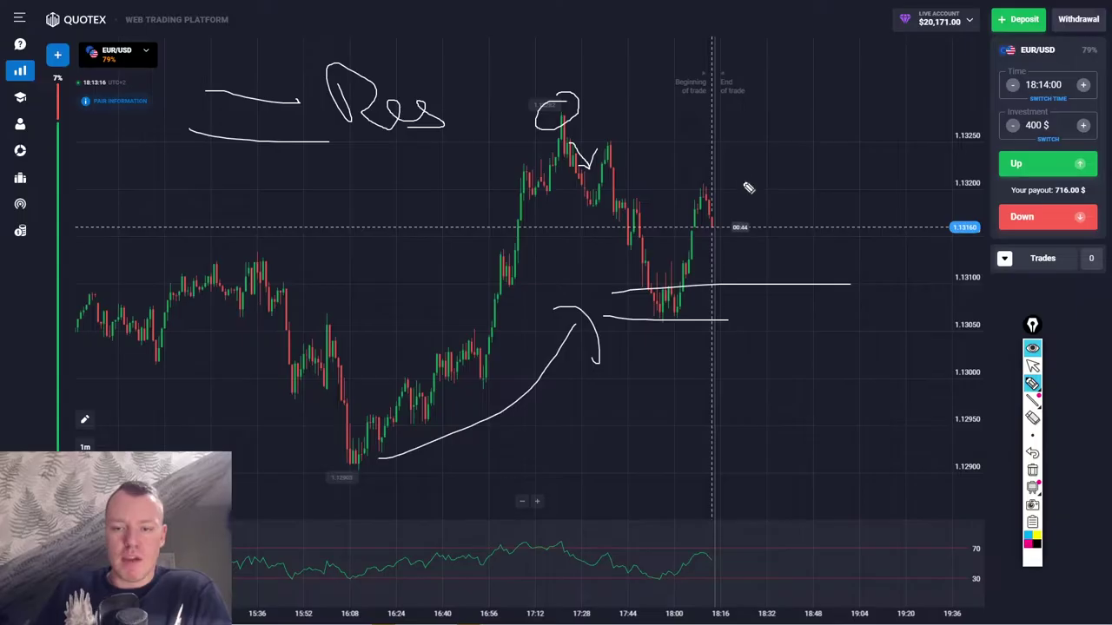
left_click_drag(660, 337, 667, 331)
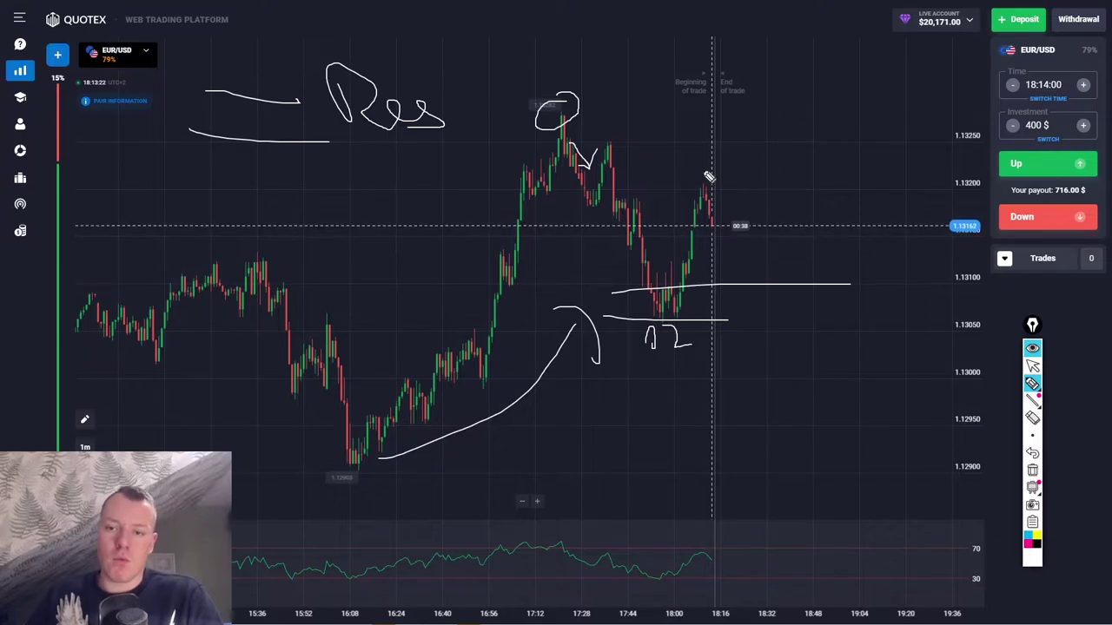
Step: Replace the annotations with a mark on the latest low and a downward trend arrow from the highest peak over the lower highs
left_click(1032, 470)
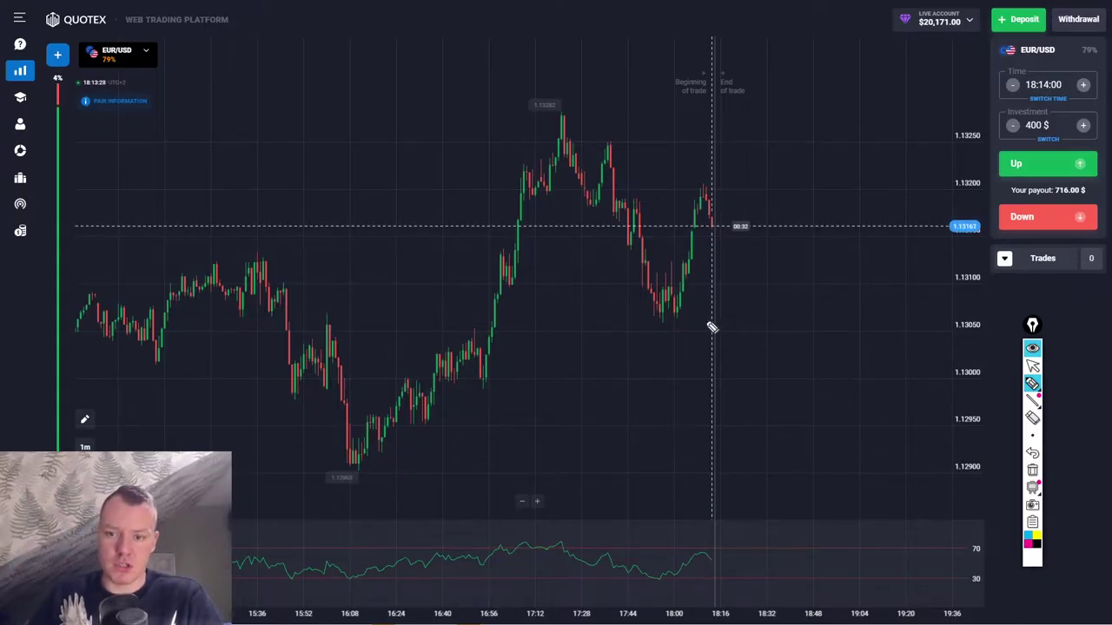
mouse_move(678, 303)
left_mouse_down()
mouse_move(690, 320)
mouse_move(678, 307)
left_mouse_up()
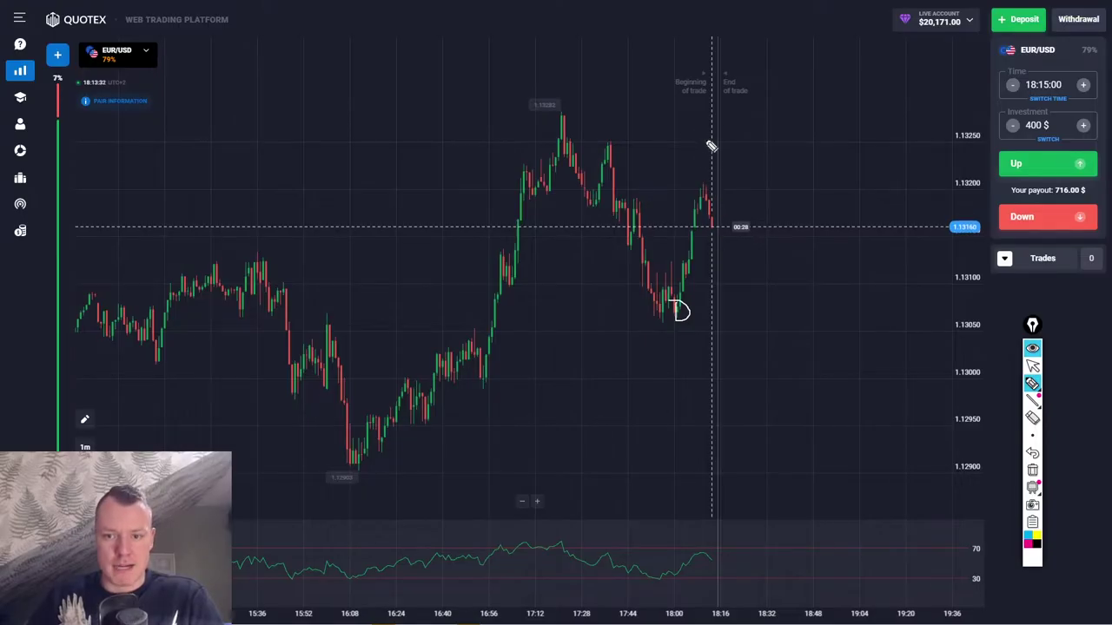
left_click_drag(565, 104, 703, 181)
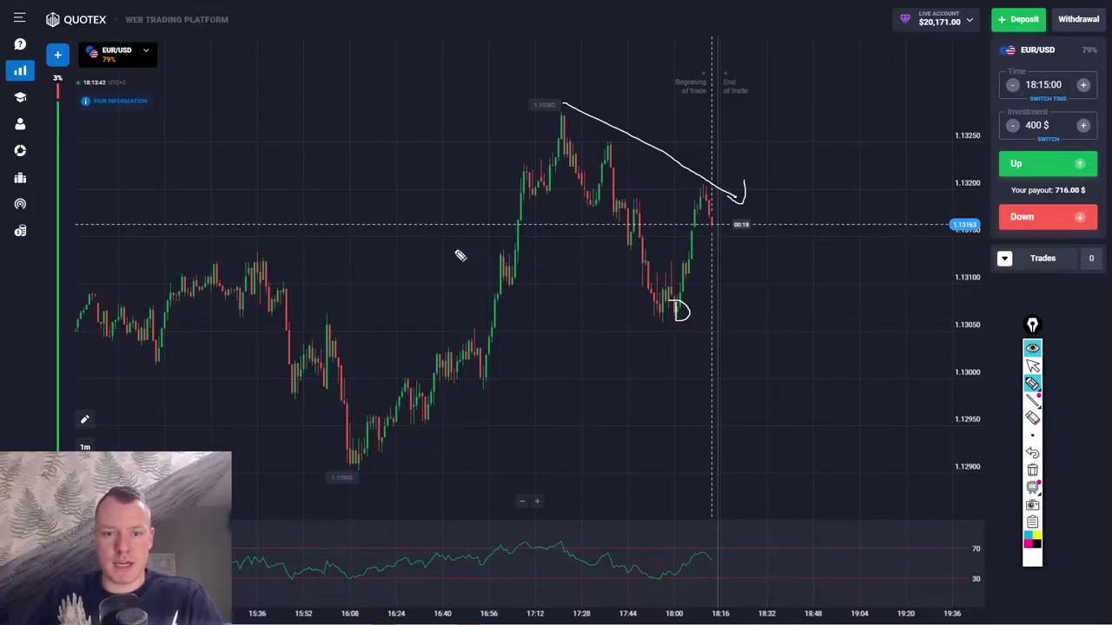
Step: Sketch a horizontal level from the 15:36 highs past the current price with an upward bounce arrow, then clear all annotations
mouse_move(458, 261)
left_mouse_down()
mouse_move(757, 258)
mouse_move(770, 227)
left_mouse_up()
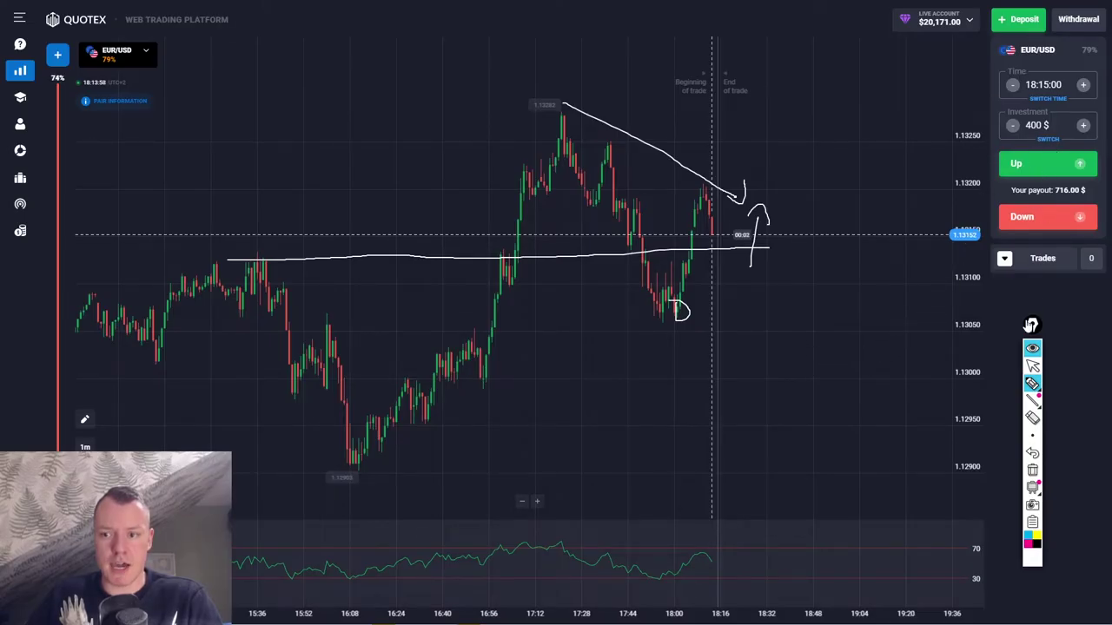
left_click(1033, 474)
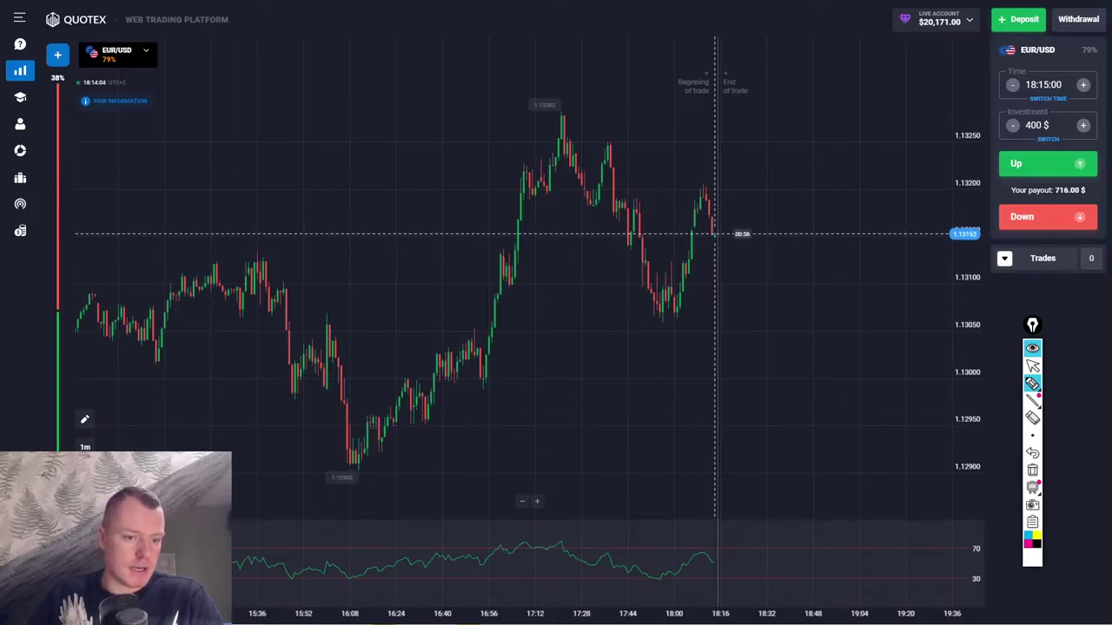
left_click(1033, 365)
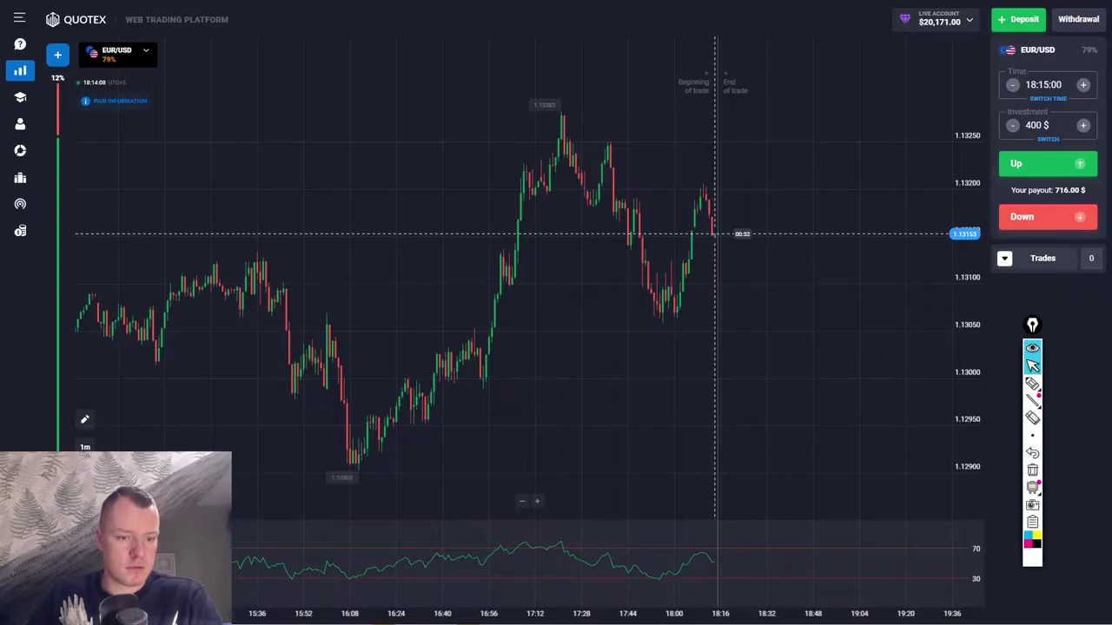
Step: Add a horizontal line drawing to the chart and place it at the 15:36 highs, at about 1.1313
left_click(20, 70)
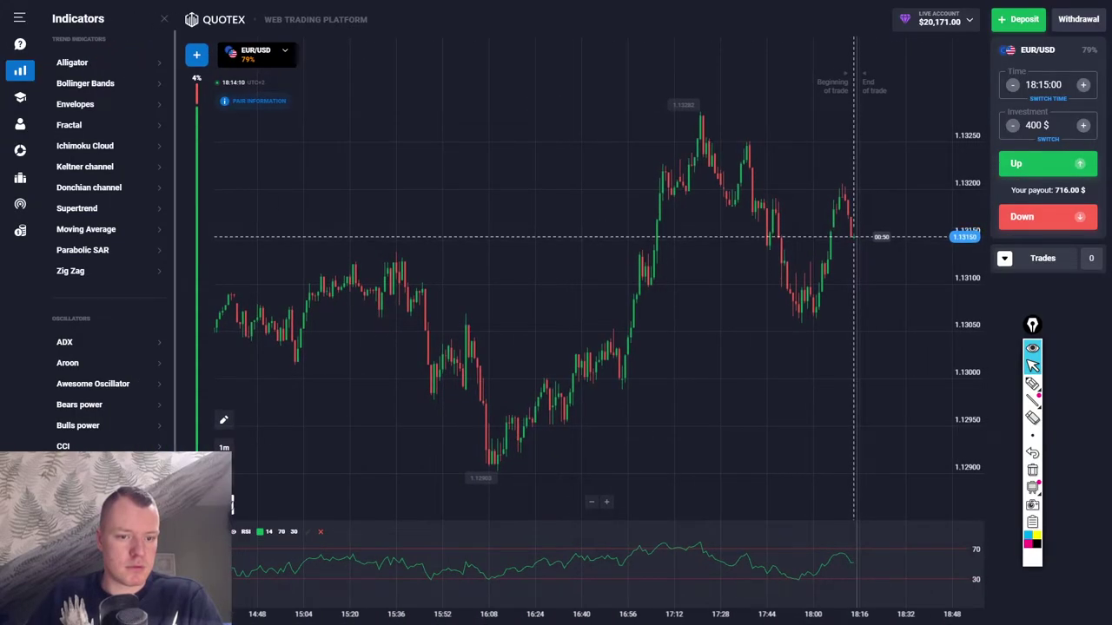
left_click(232, 504)
left_click(82, 422)
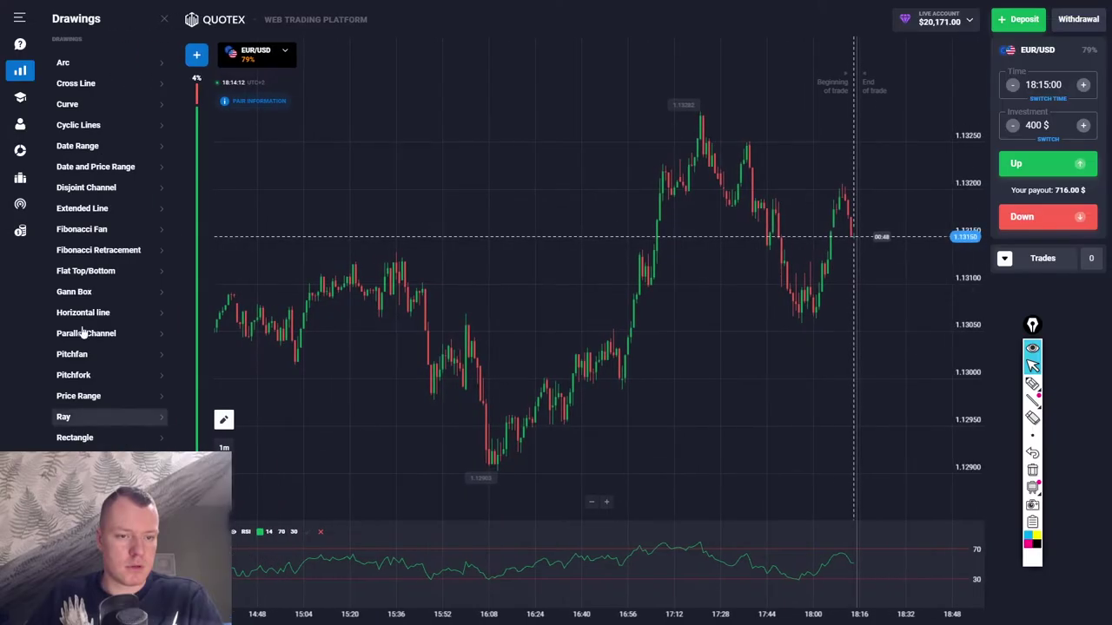
left_click(86, 312)
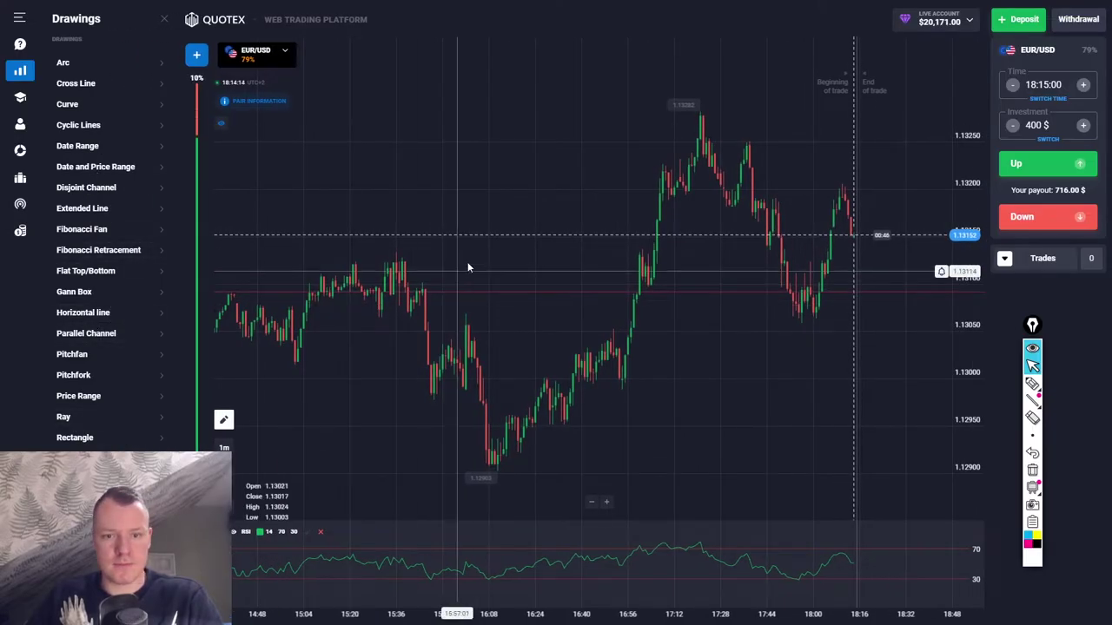
left_click(461, 292)
left_click_drag(461, 292, 478, 252)
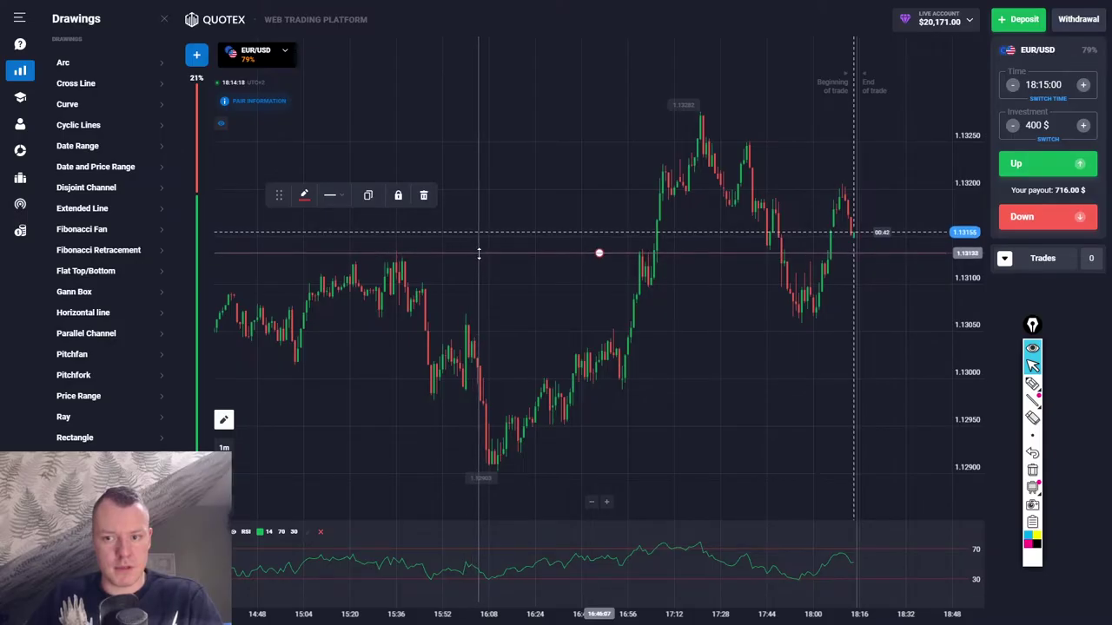
Step: Make the horizontal line thicker and close the list of drawings
left_click(330, 194)
left_click(364, 265)
left_click(364, 265)
left_click(364, 265)
left_click(431, 291)
left_click_drag(431, 291, 456, 321)
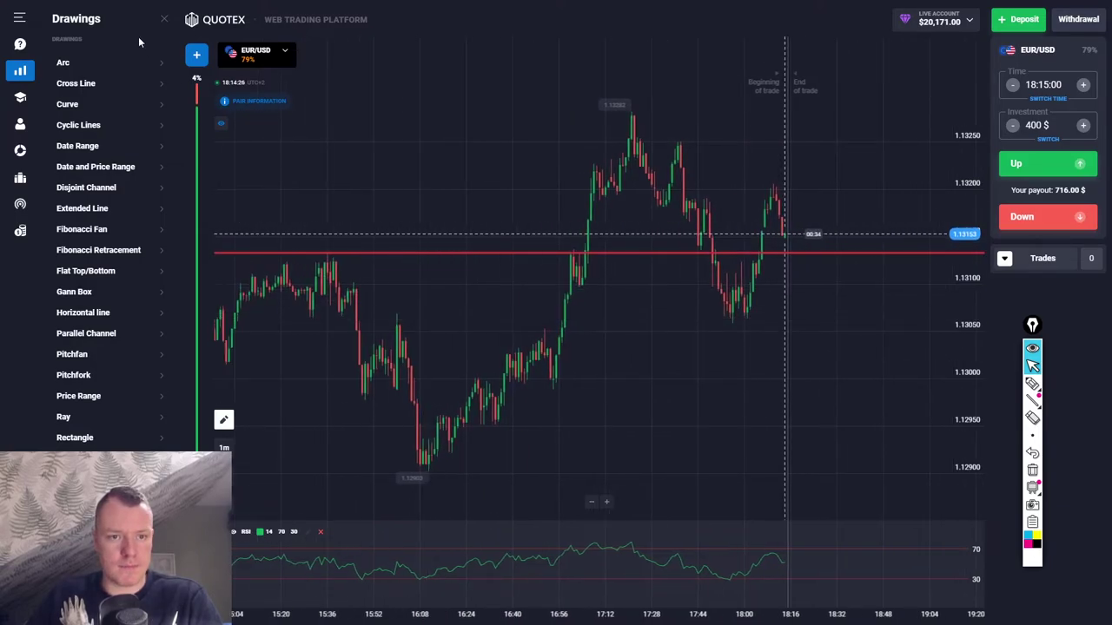
left_click(164, 19)
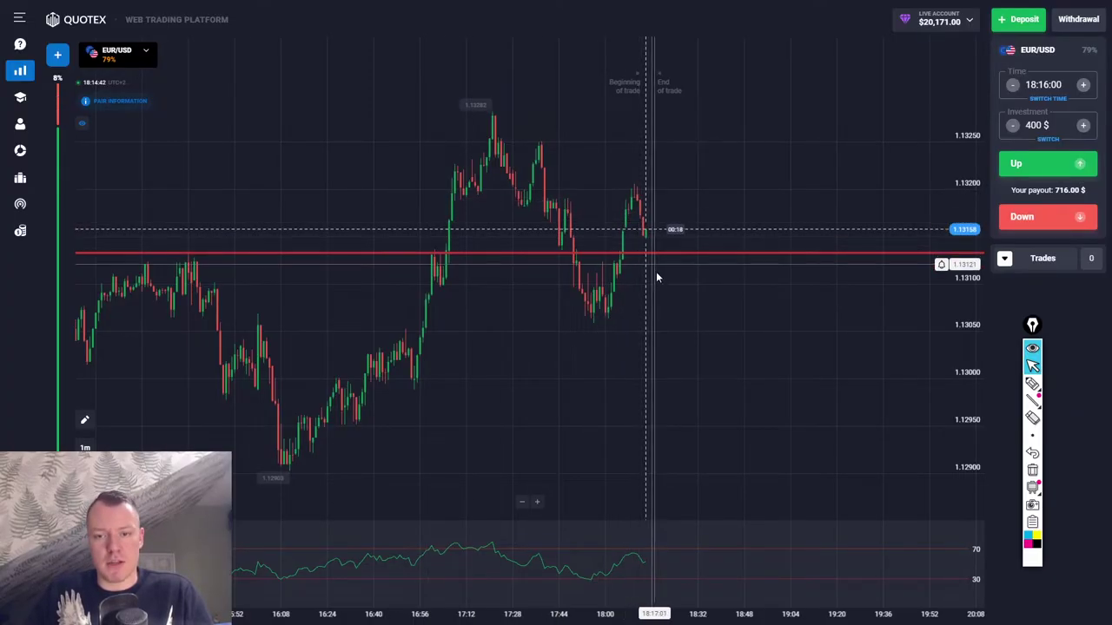
Step: Examine how earlier and recent one-minute candles react around the red horizontal level
left_click_drag(655, 272, 689, 288)
left_click_drag(471, 310, 634, 308)
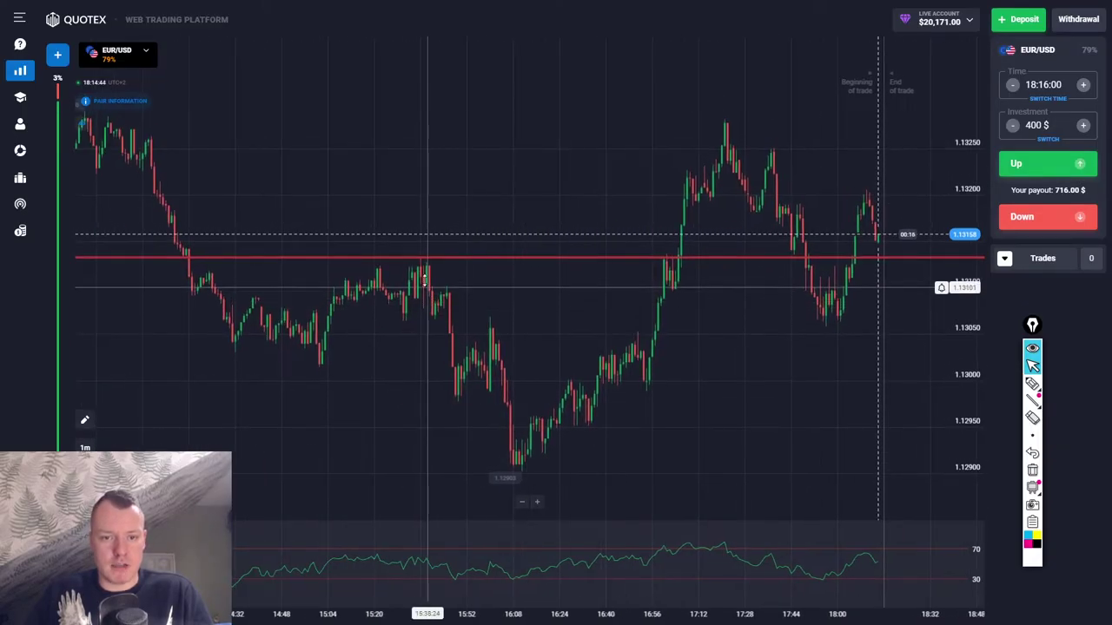
left_click_drag(635, 238, 365, 249)
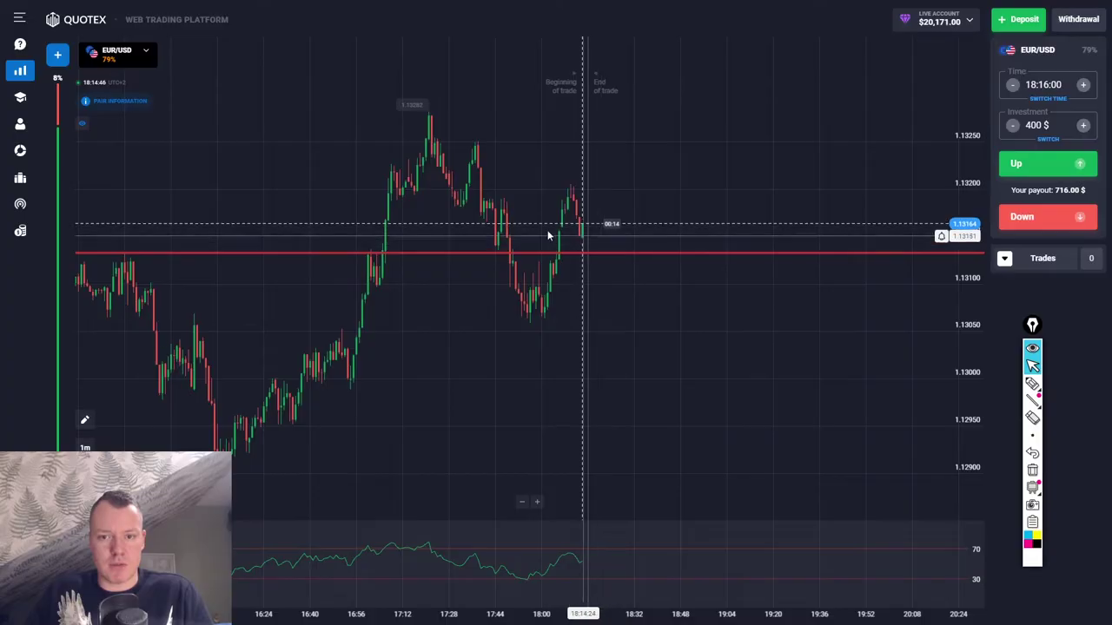
scroll(534, 235, "up", 3)
scroll(571, 211, "up", 3)
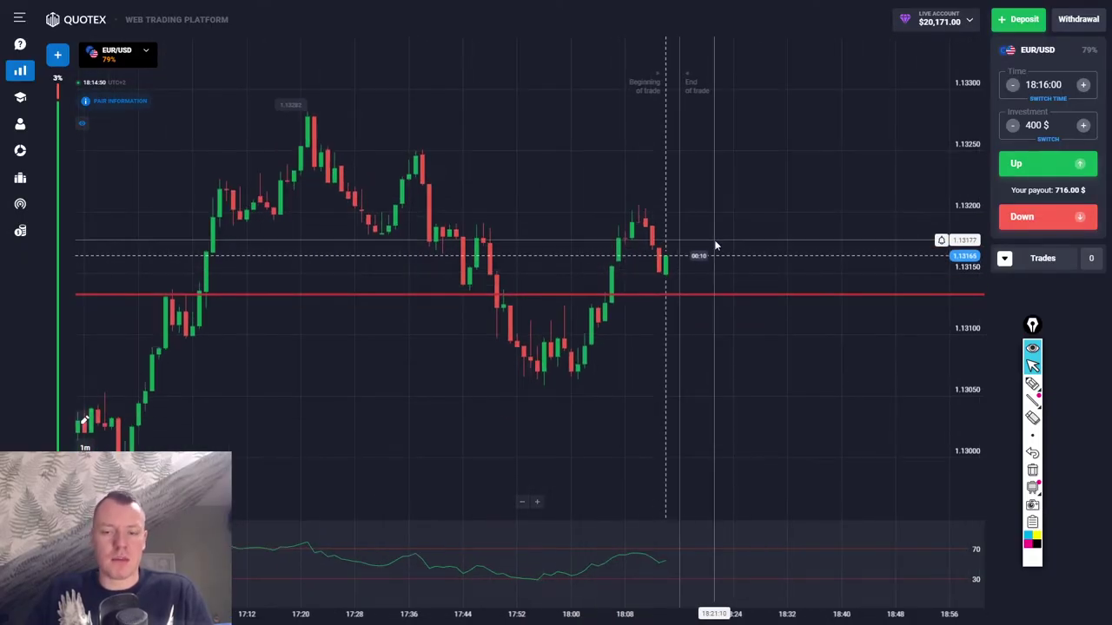
scroll(715, 246, "down", 2)
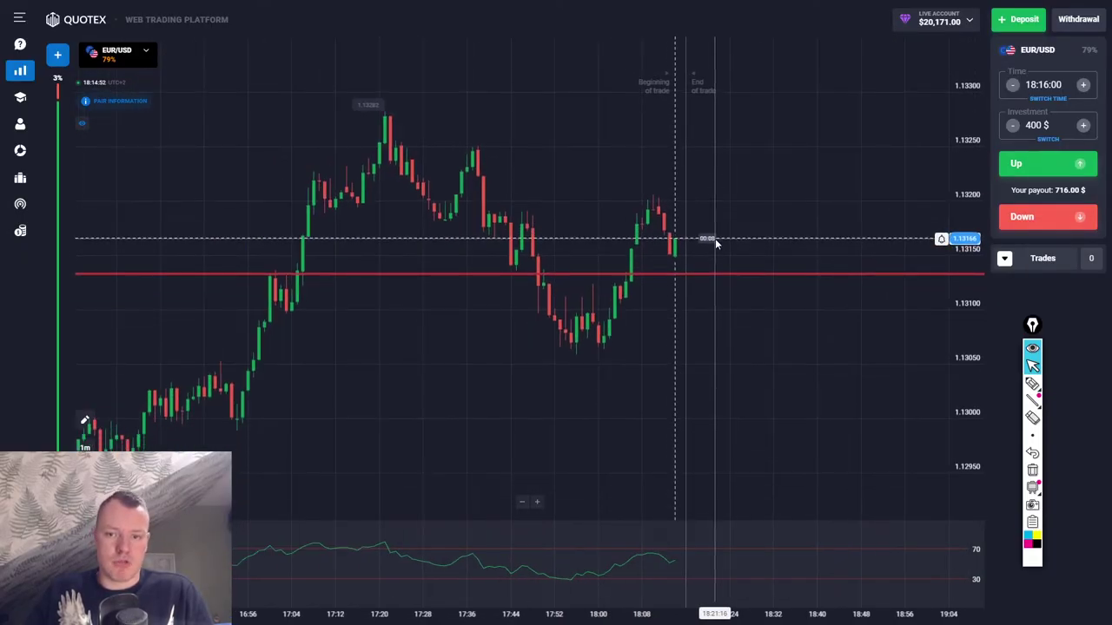
scroll(715, 245, "down", 2)
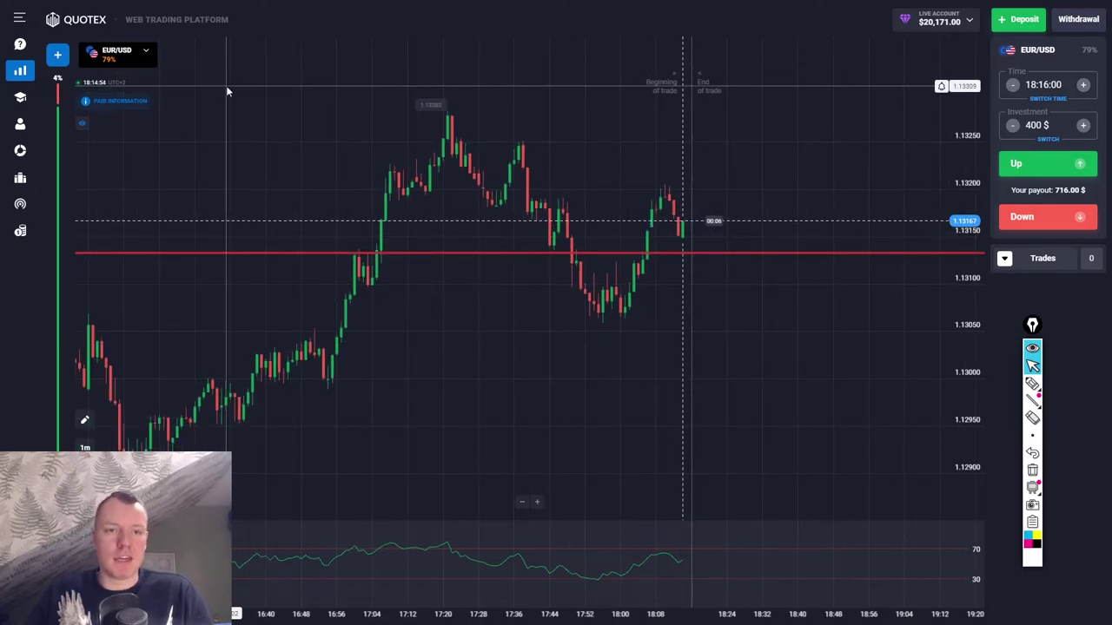
Step: Add the GBP/USD currency pair as a second chart and compare its recent candles with EUR/USD
left_click(56, 58)
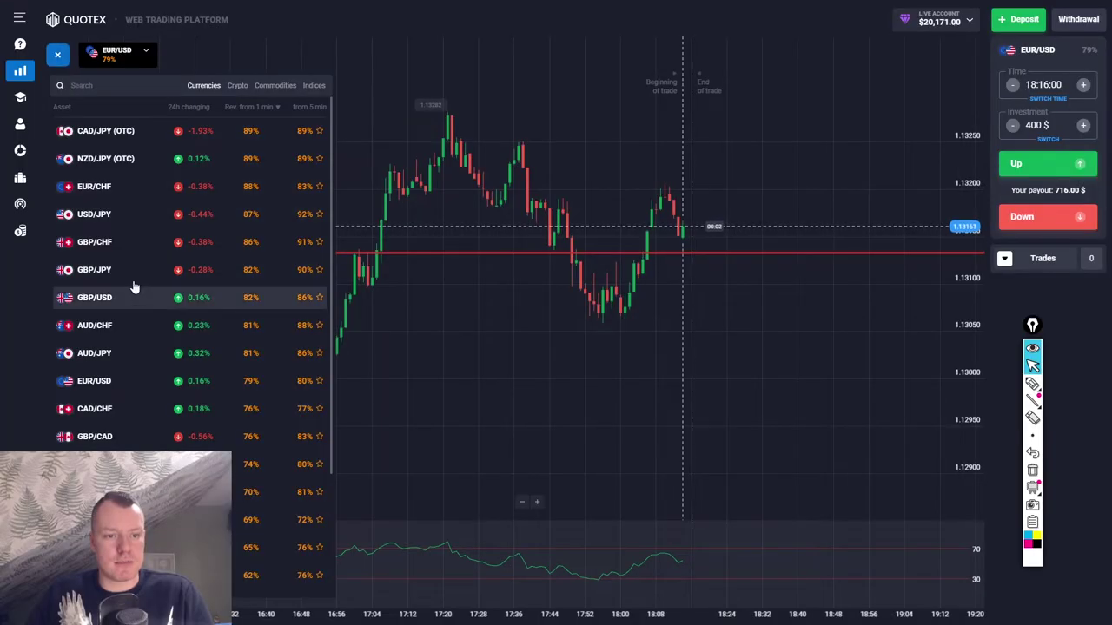
left_click(123, 299)
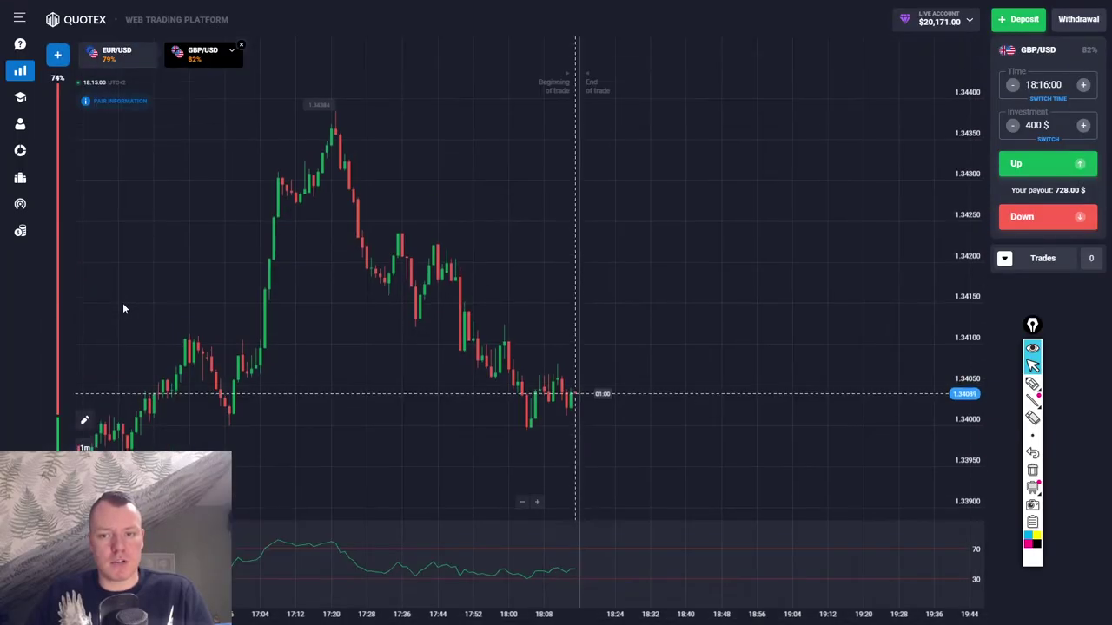
left_click(117, 52)
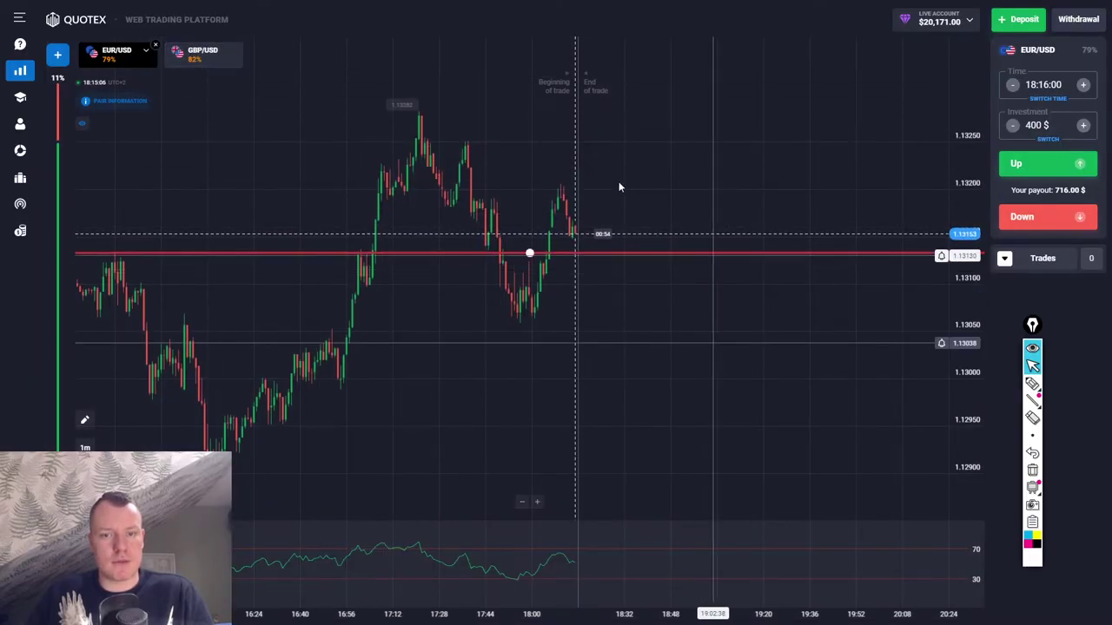
left_click(202, 63)
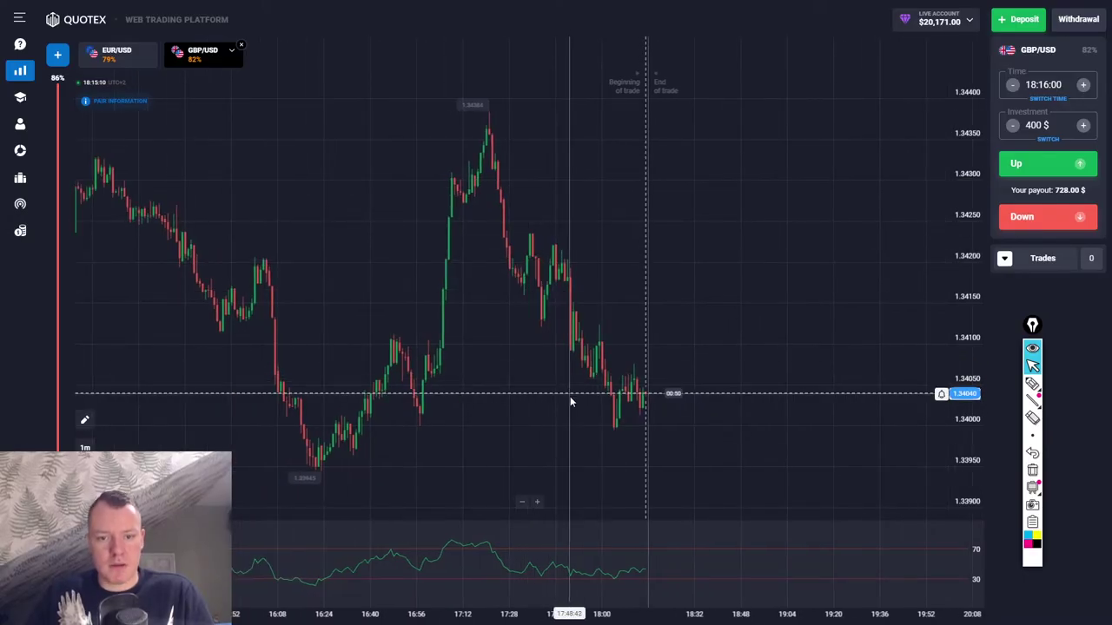
Step: Review recent GBP/USD price swings and open a 400 $ Up trade expiring at 18:16:00
left_click_drag(535, 385, 753, 346)
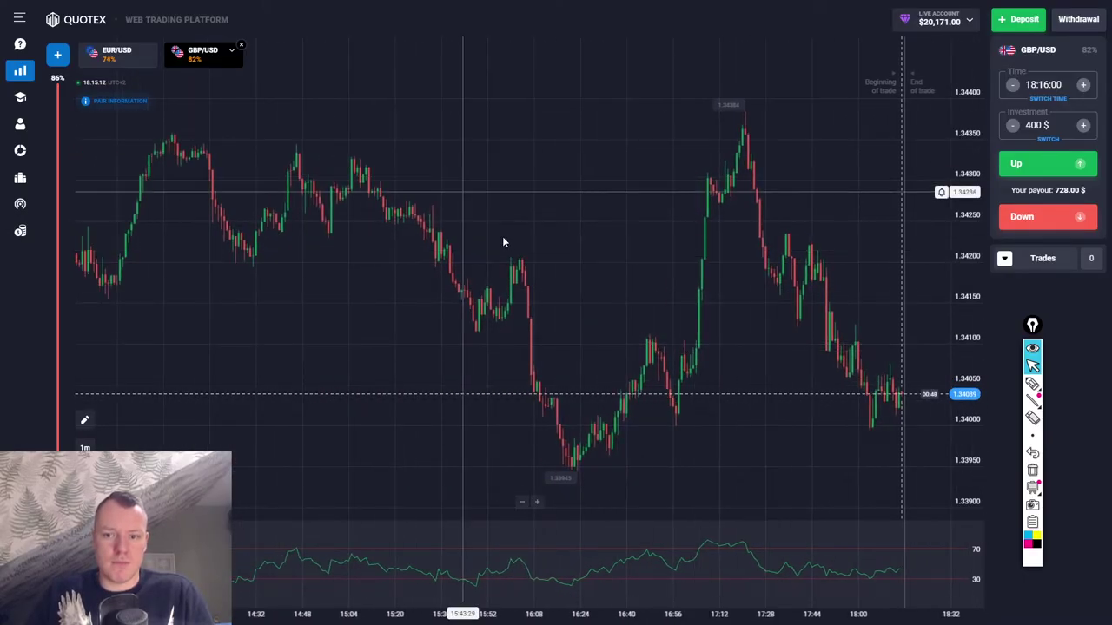
left_click_drag(649, 328, 342, 280)
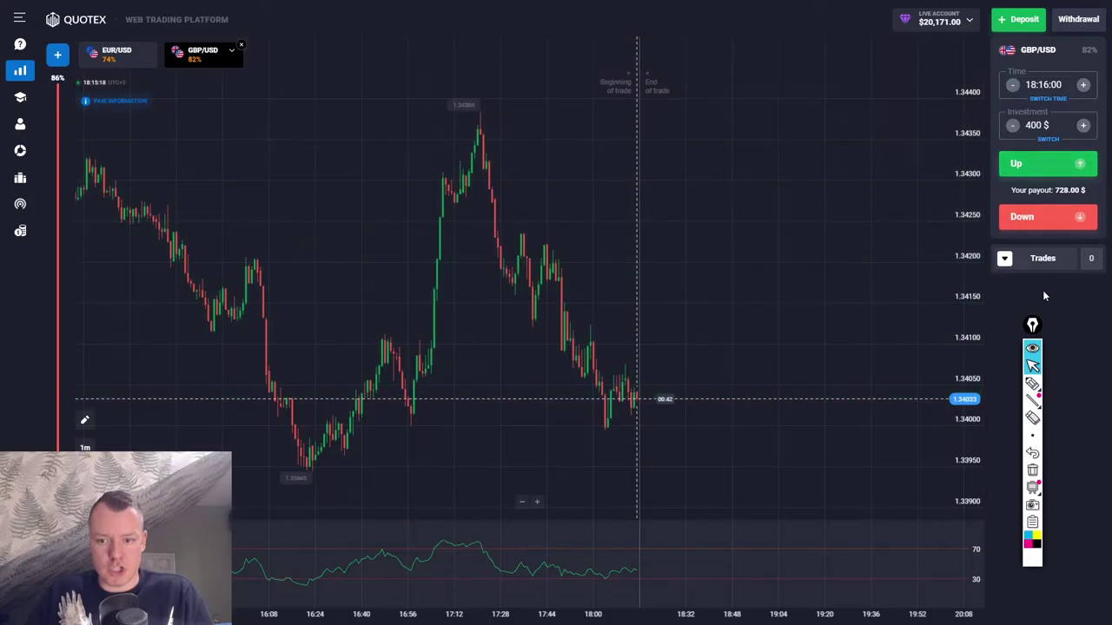
scroll(717, 356, "up", 2)
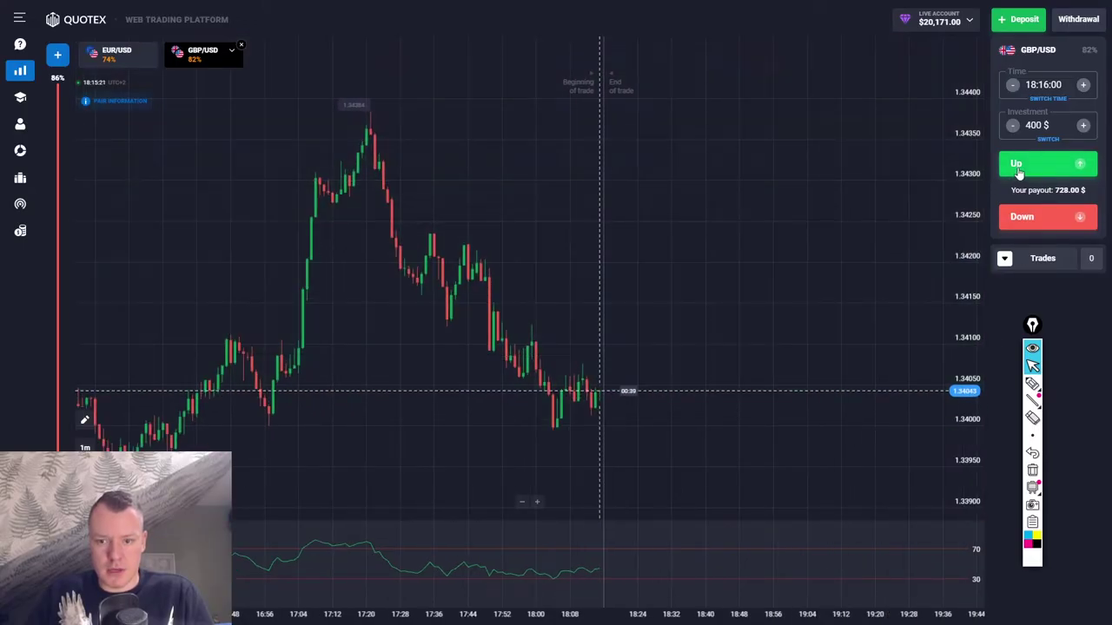
left_click(1018, 167)
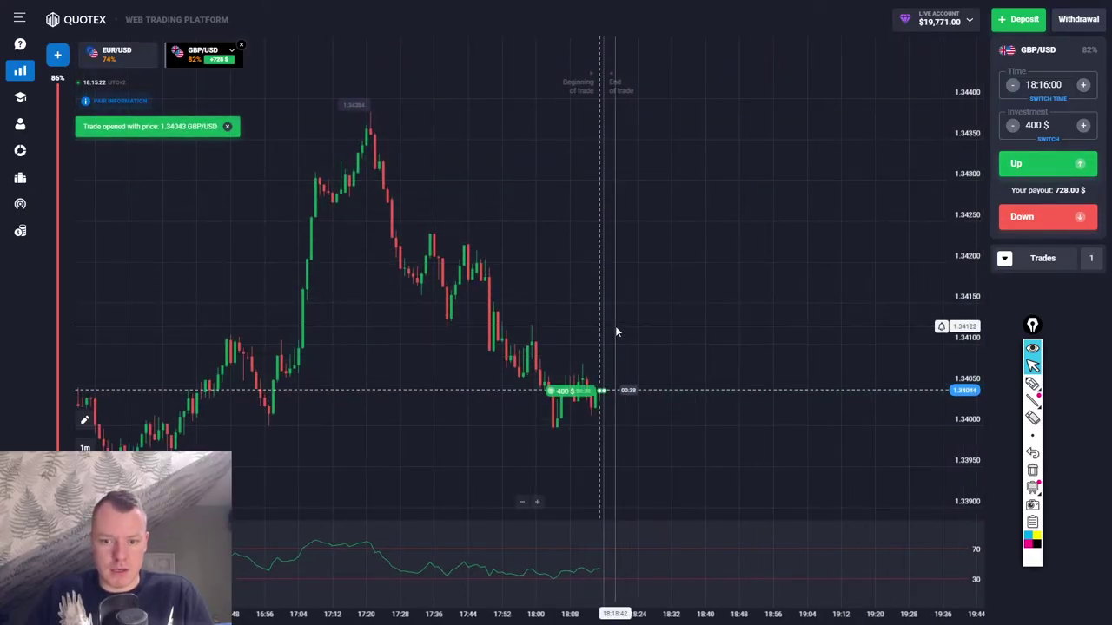
scroll(560, 328, "up", 3)
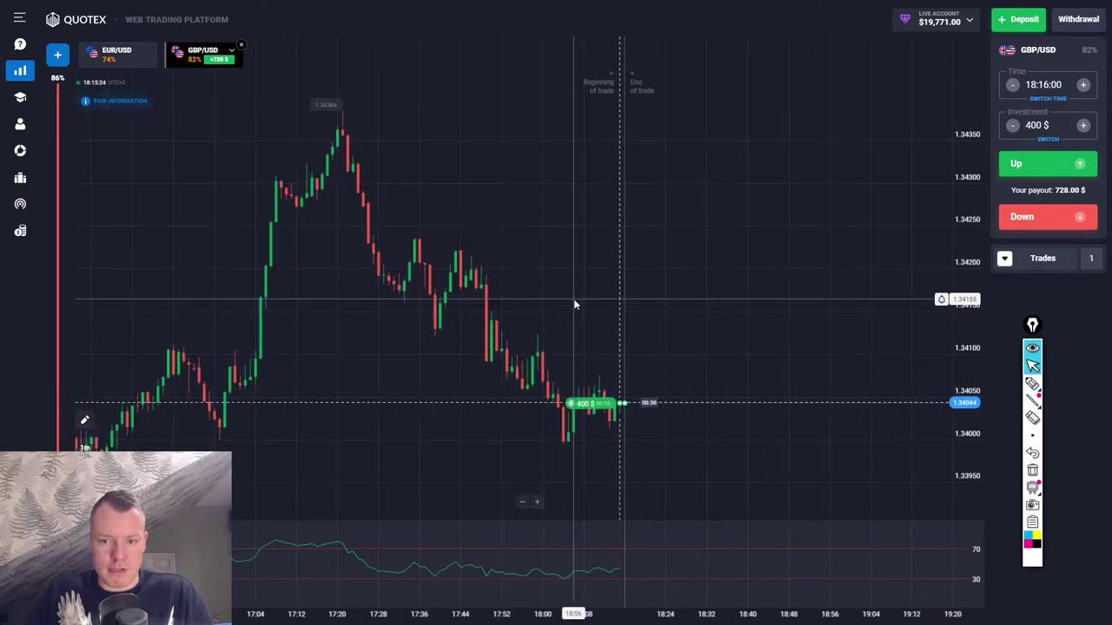
scroll(573, 304, "down", 2)
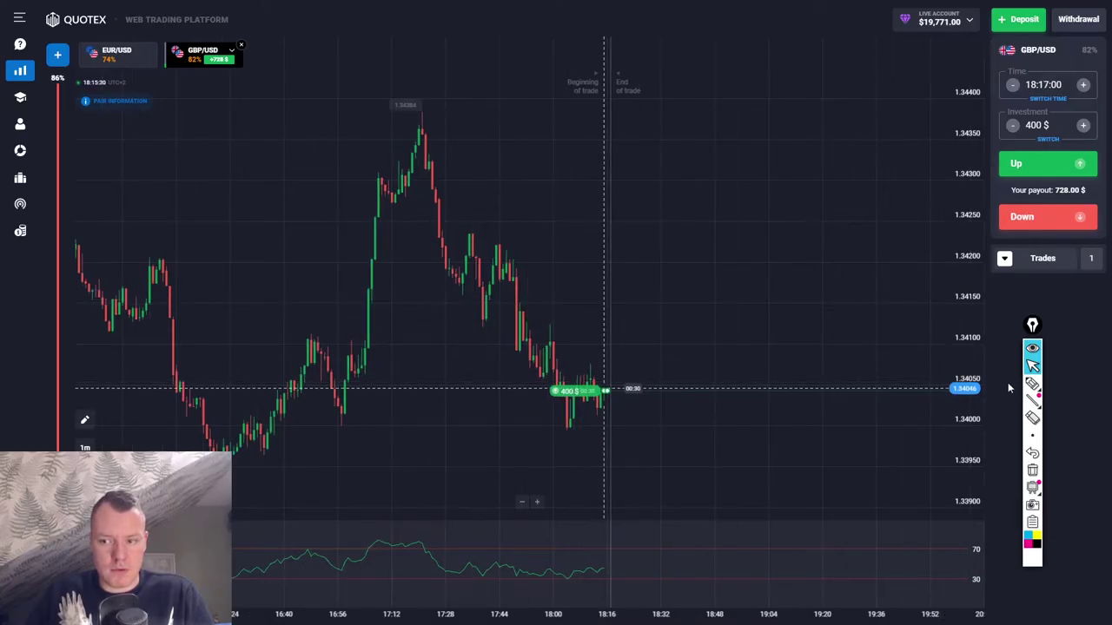
Step: Sketch support lines at the earlier GBP/USD lows, cross-mark the recent touches, and draw arrows for the past swing and expected bounce
scroll(634, 294, "down", 2)
left_click(1031, 384)
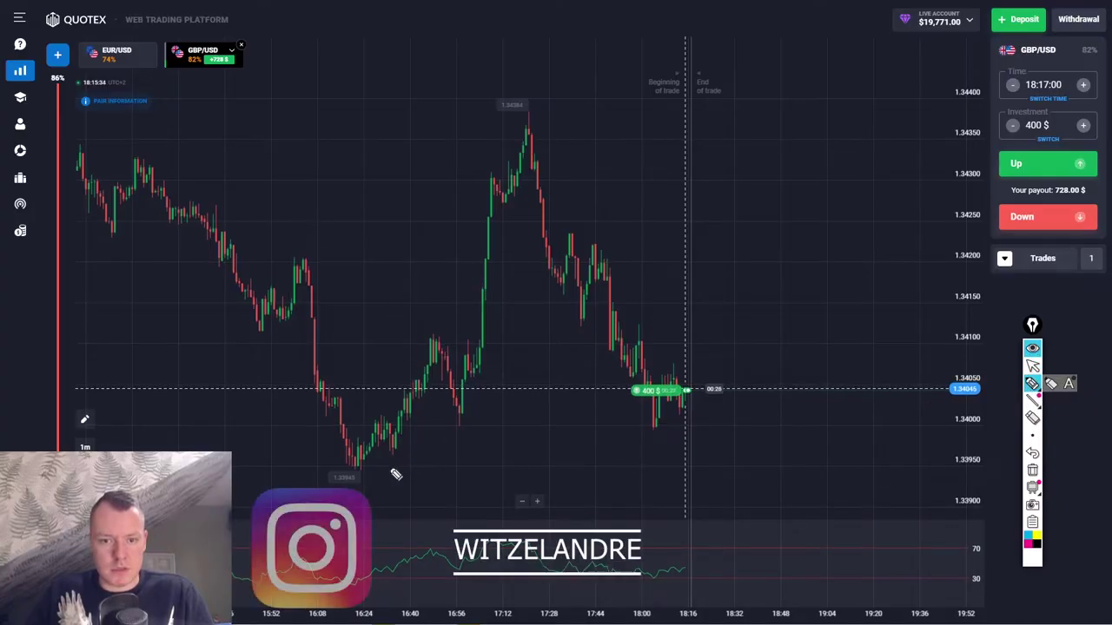
left_click_drag(333, 448, 594, 441)
left_click_drag(347, 476, 499, 457)
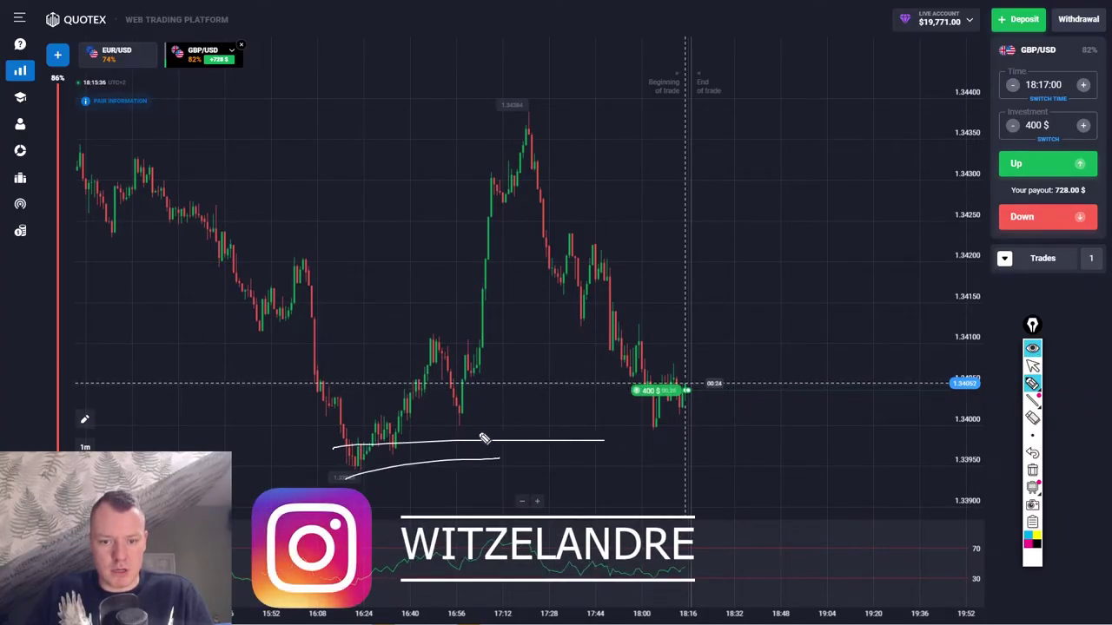
left_click_drag(437, 417, 693, 415)
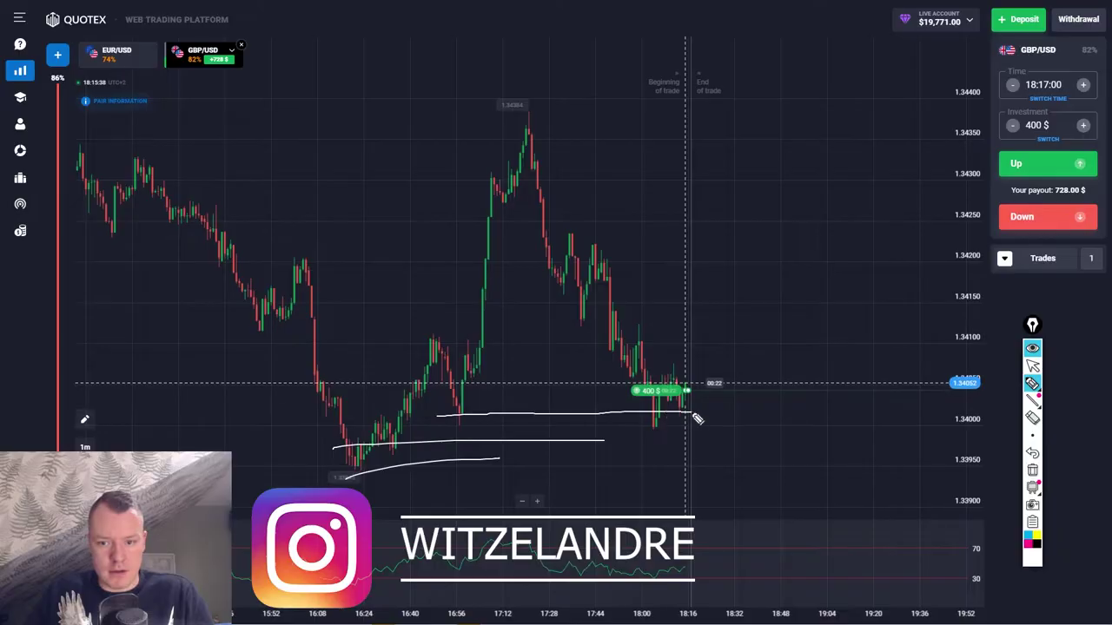
mouse_move(446, 429)
left_mouse_down()
mouse_move(662, 428)
mouse_move(668, 465)
mouse_move(670, 442)
mouse_move(692, 461)
left_mouse_up()
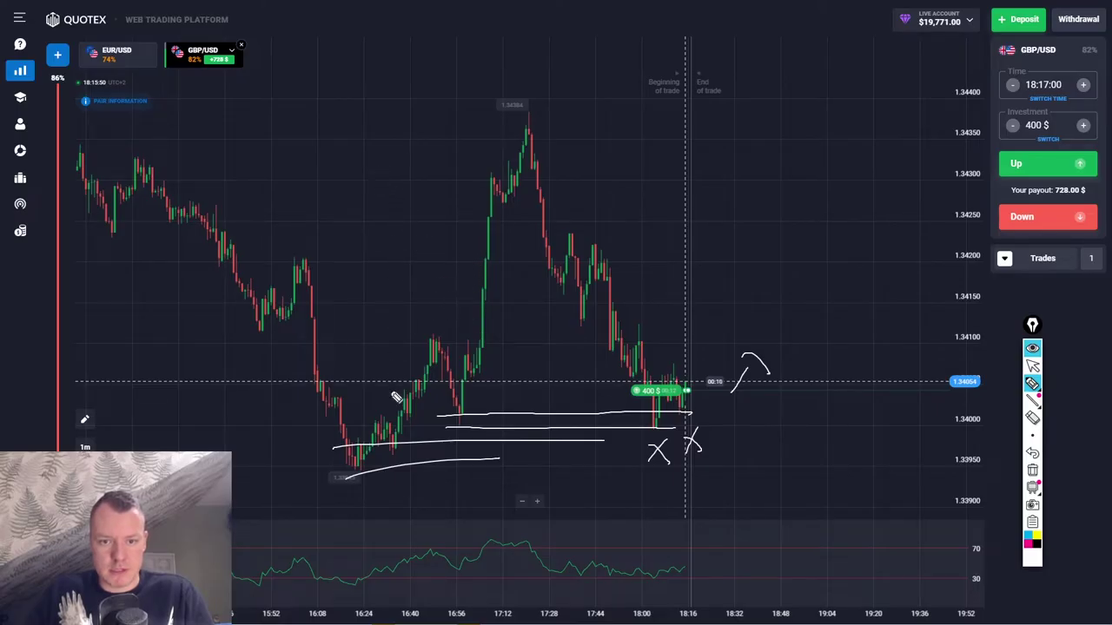
mouse_move(454, 358)
left_mouse_down()
mouse_move(514, 177)
mouse_move(615, 325)
mouse_move(662, 288)
left_mouse_up()
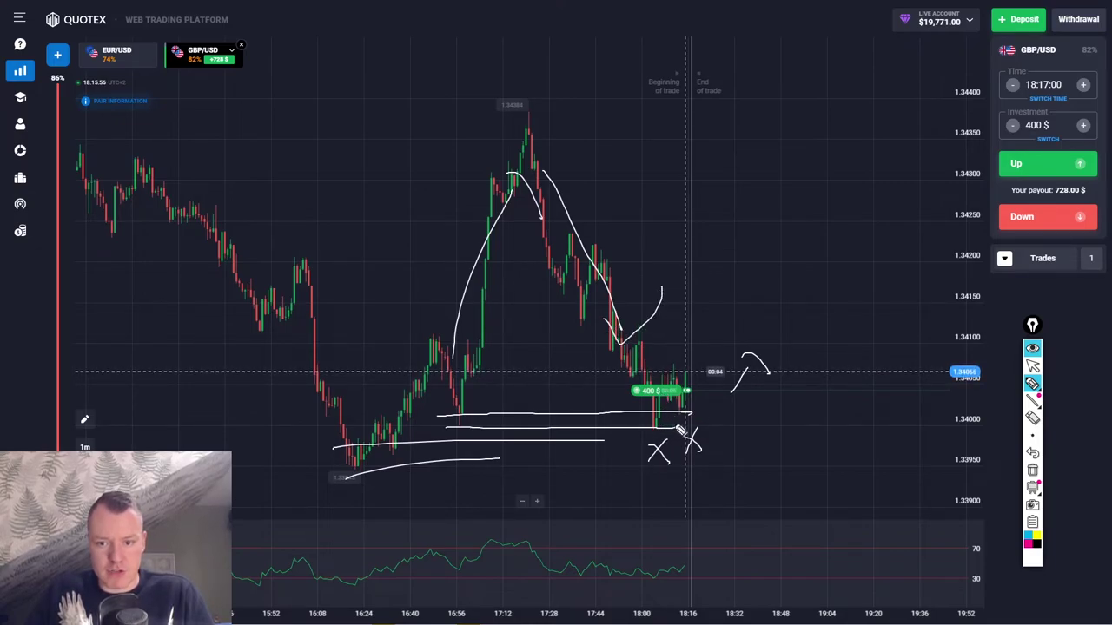
Step: Open another 400 $ Up trade on GBP/USD expiring at 18:17:00, and check the EUR/USD chart before returning
left_click(1032, 366)
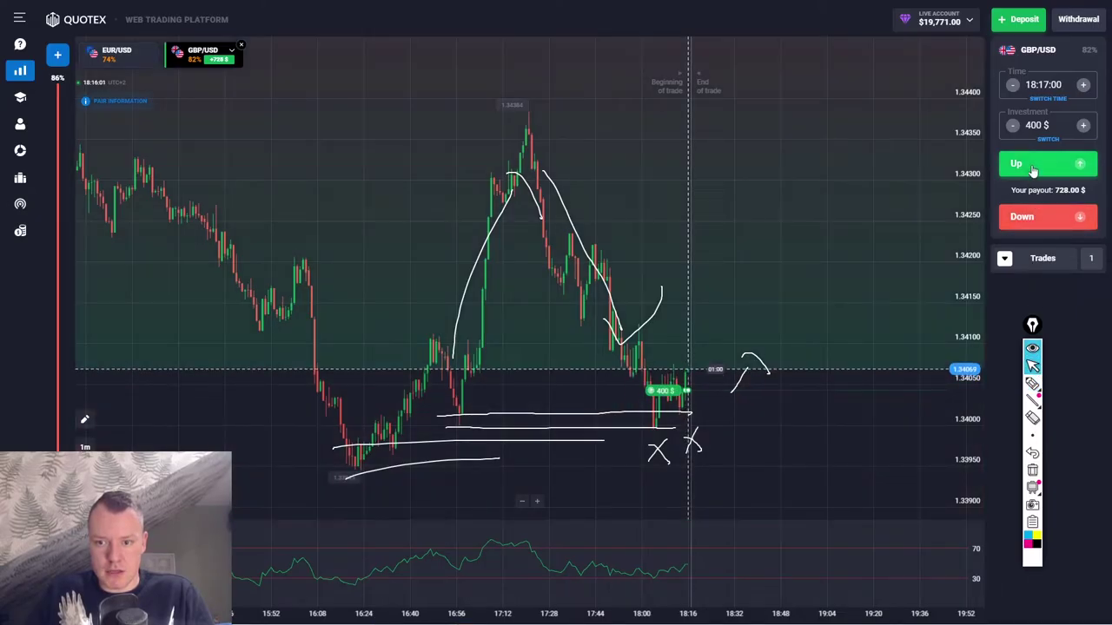
left_click(1034, 165)
scroll(757, 383, "up", 5)
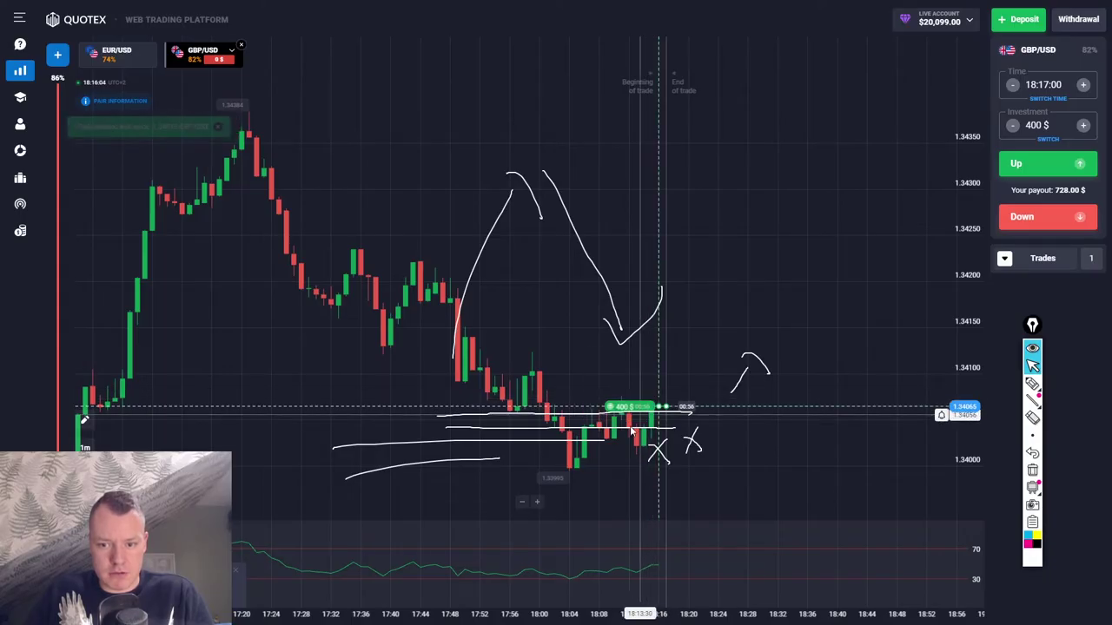
scroll(573, 318, "down", 2)
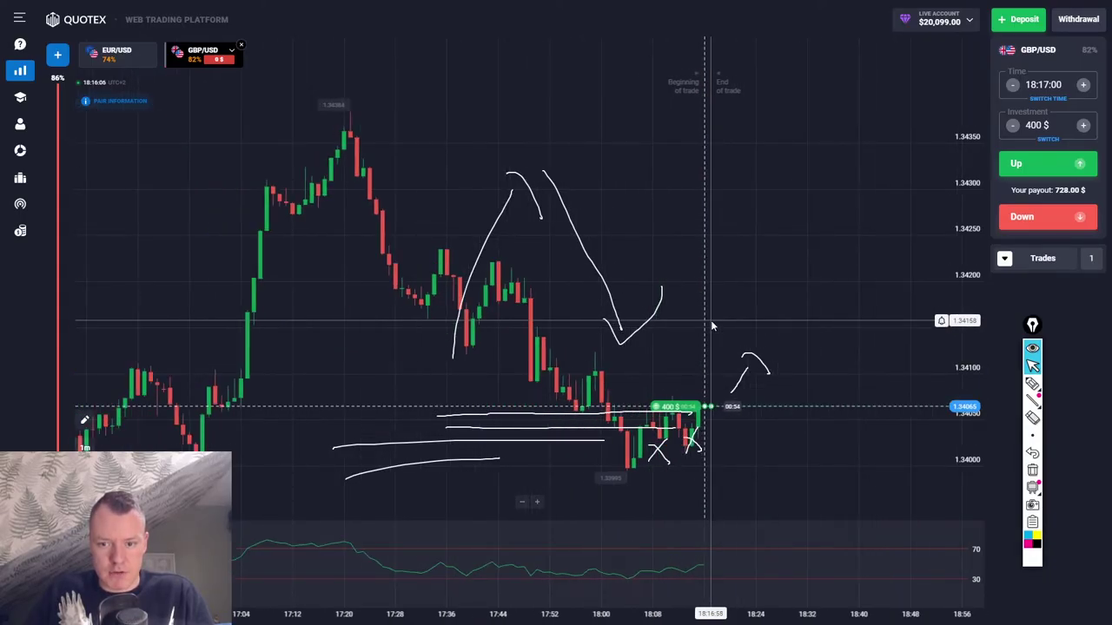
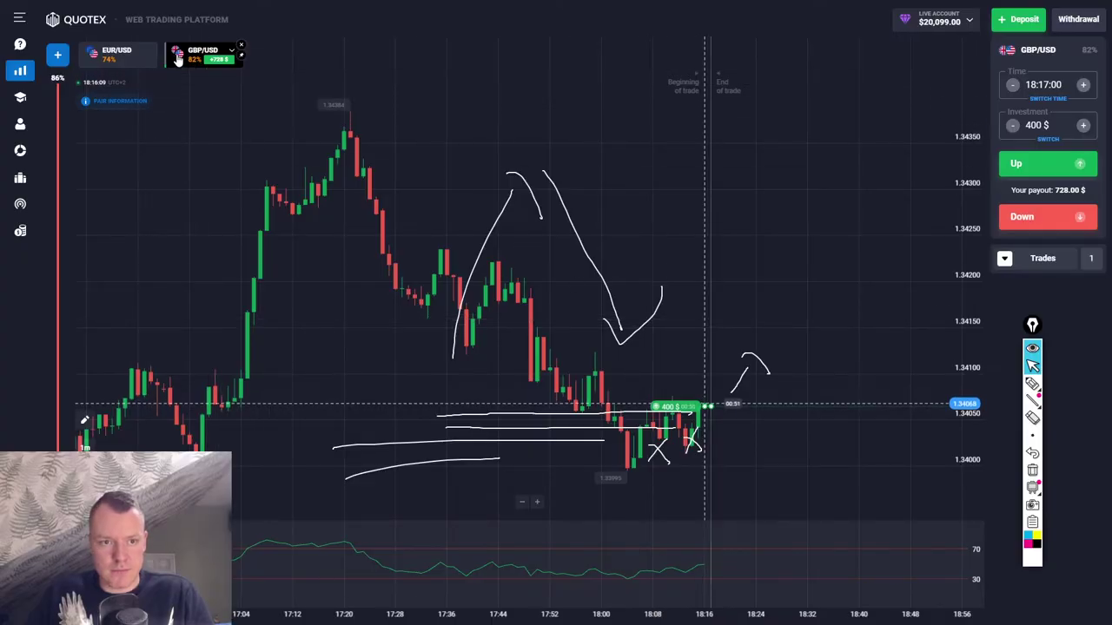
left_click(122, 59)
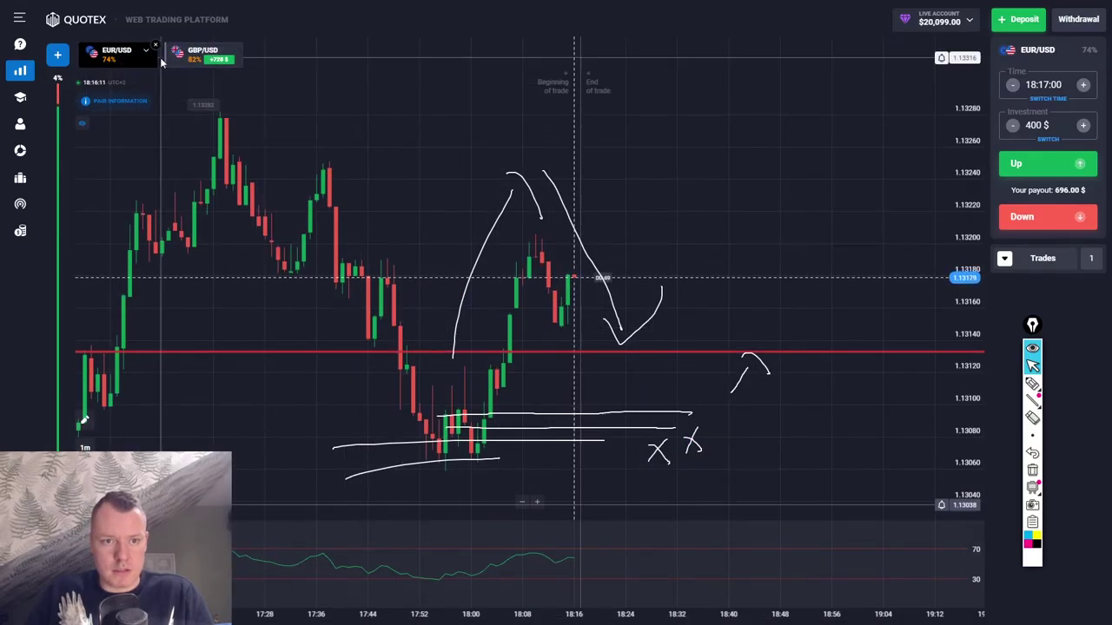
left_click(201, 54)
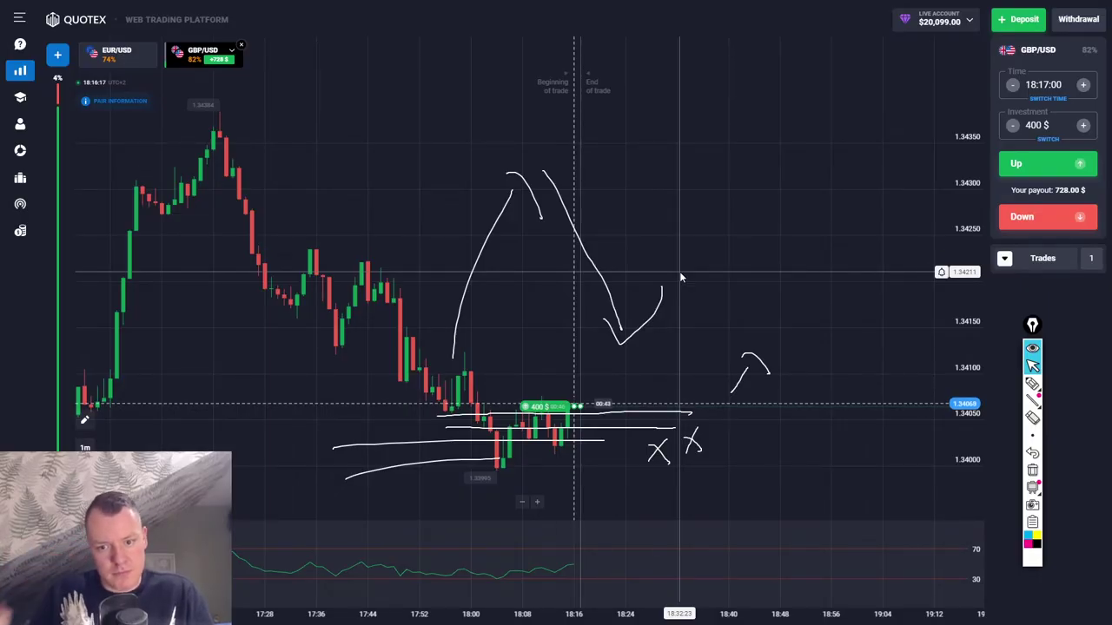
Step: Clear all freehand annotations from the GBP/USD chart and focus on the candles around the open trade
scroll(626, 305, "up", 1)
scroll(624, 306, "up", 3)
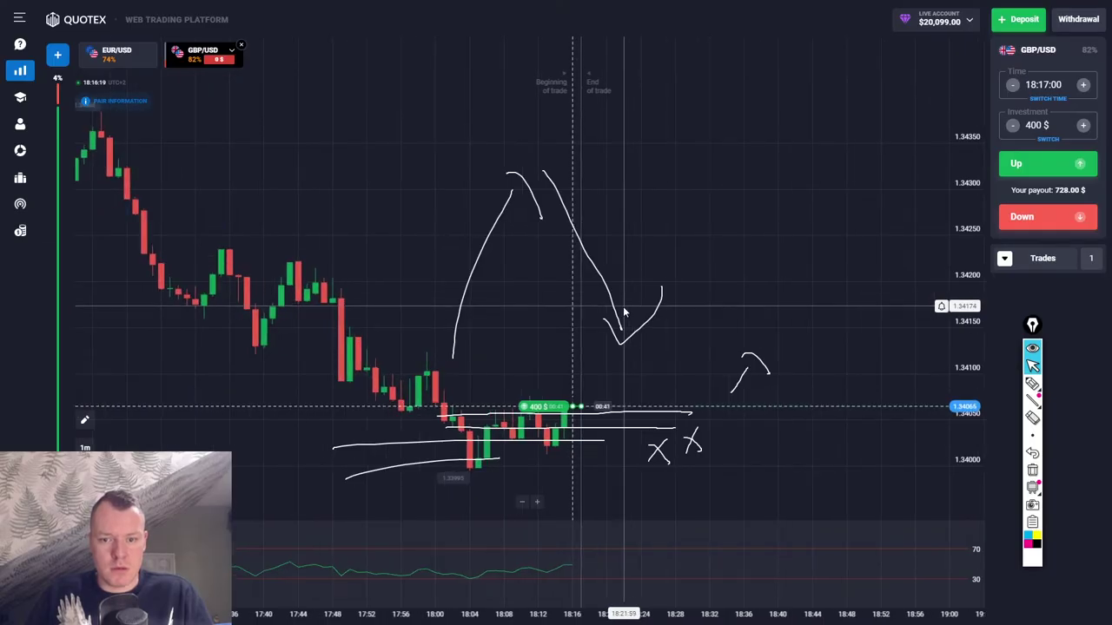
scroll(623, 311, "up", 2)
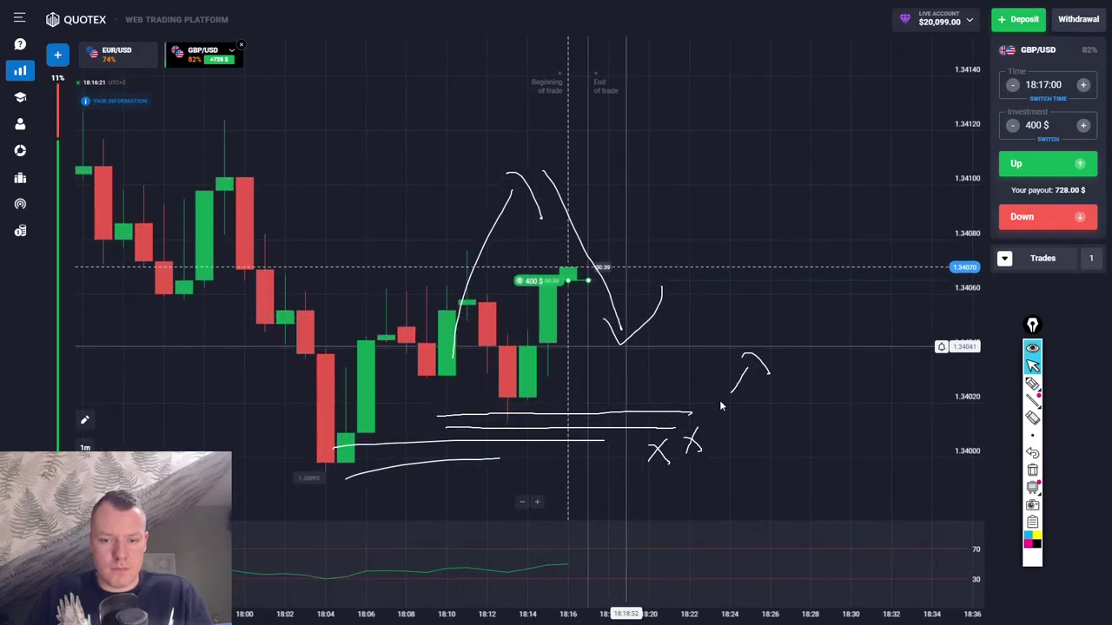
left_click(1032, 472)
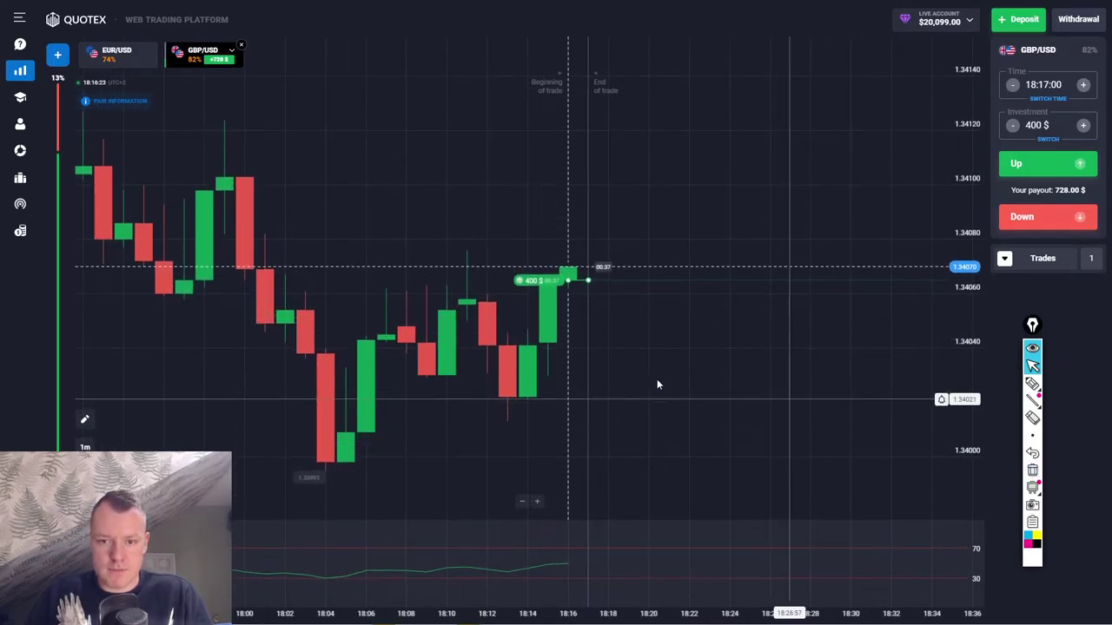
scroll(565, 342, "up", 2)
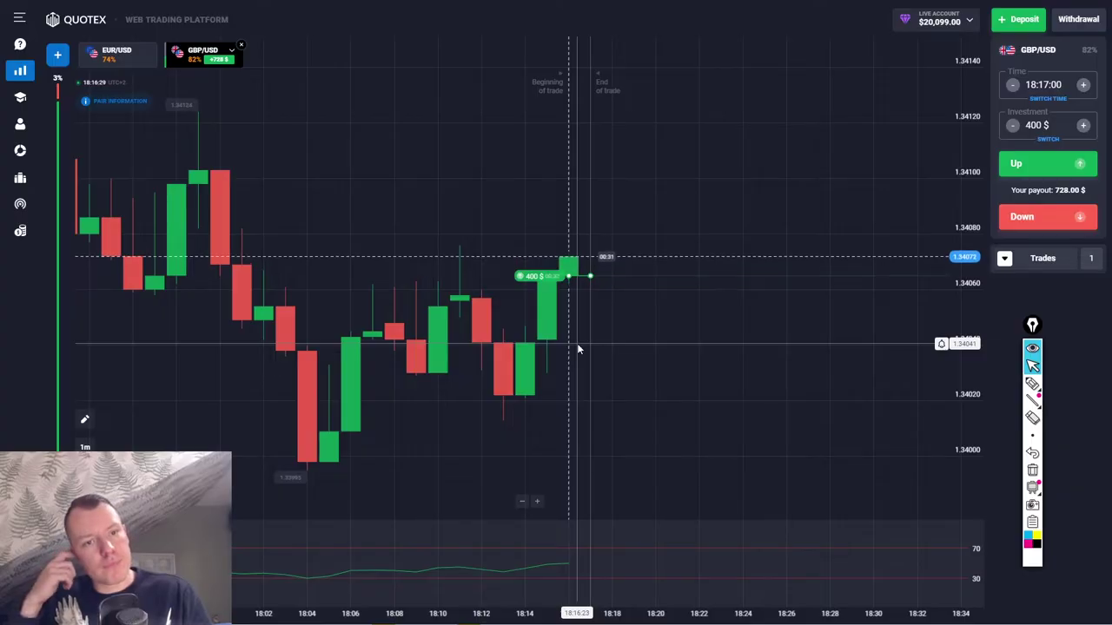
Step: Examine earlier GBP/USD highs and lows until the trade expires, then dismiss its result label
scroll(663, 262, "down", 10)
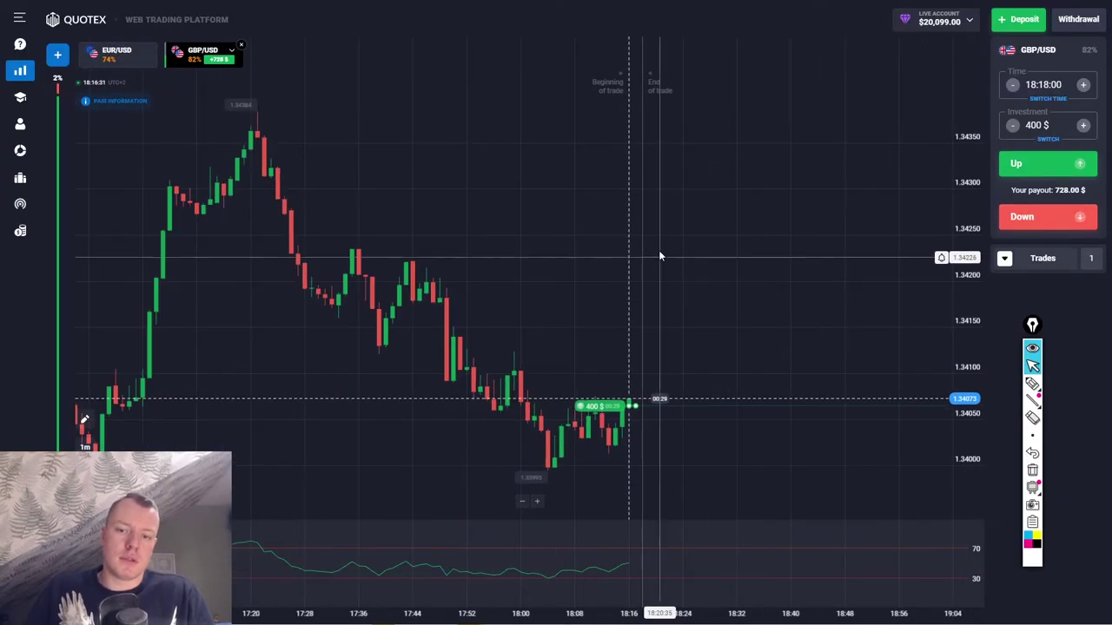
left_click_drag(343, 352, 649, 329)
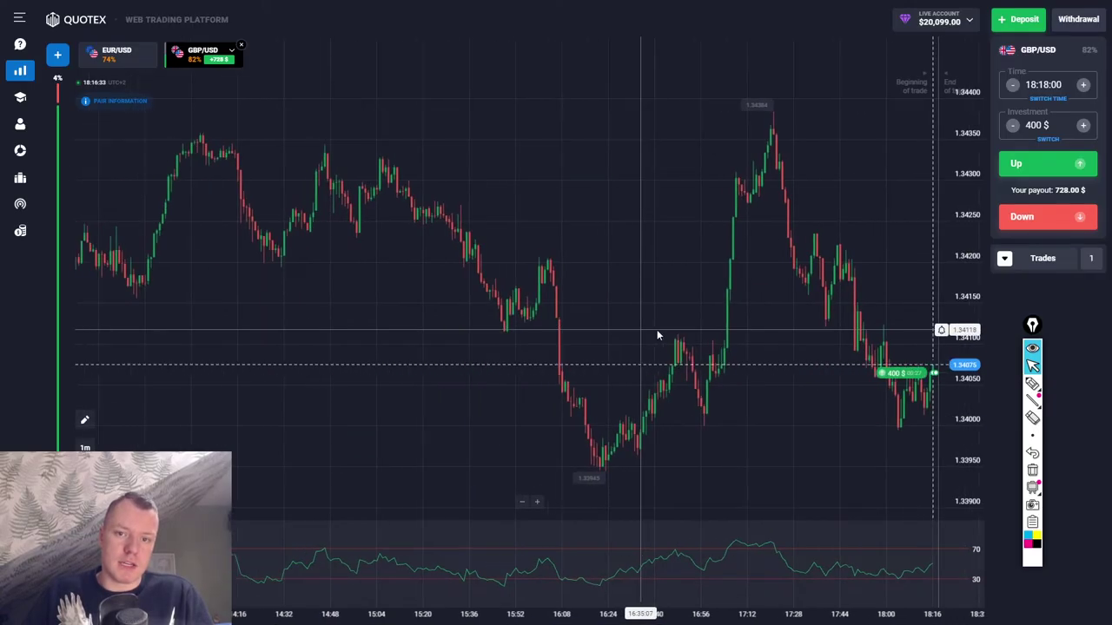
left_click_drag(519, 348, 127, 365)
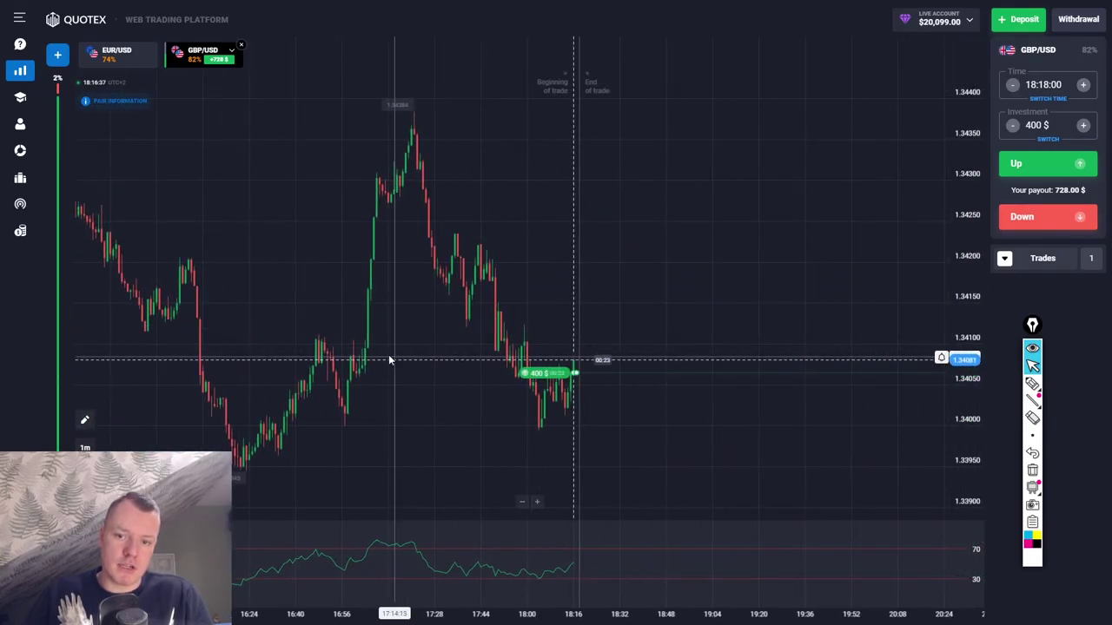
left_click_drag(392, 362, 474, 342)
left_click_drag(369, 348, 637, 385)
left_click_drag(573, 367, 459, 430)
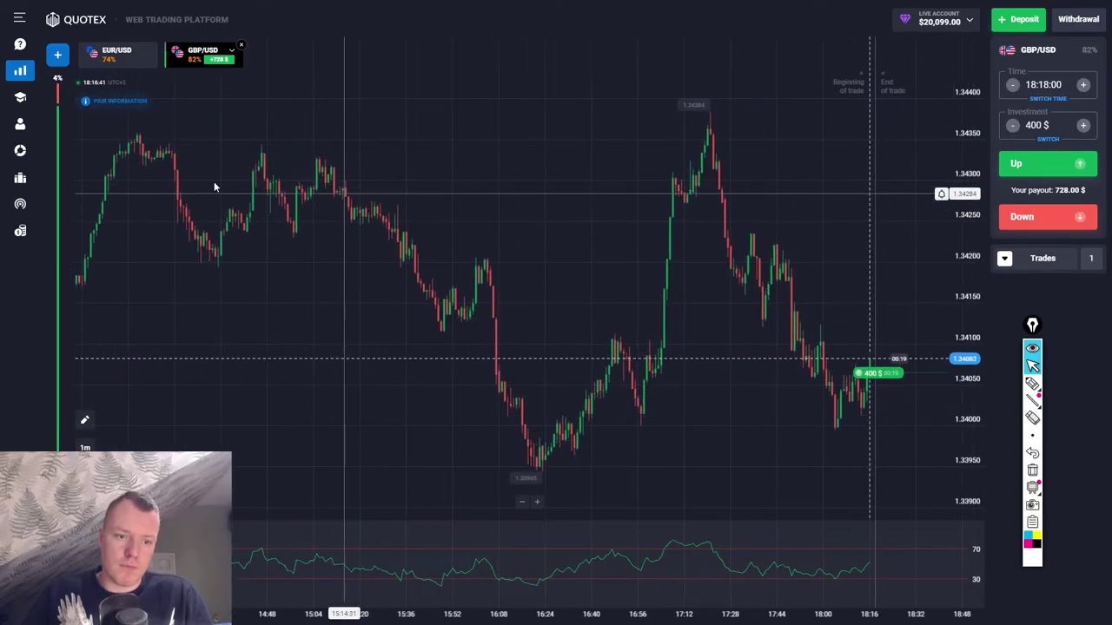
left_click_drag(273, 191, 238, 196)
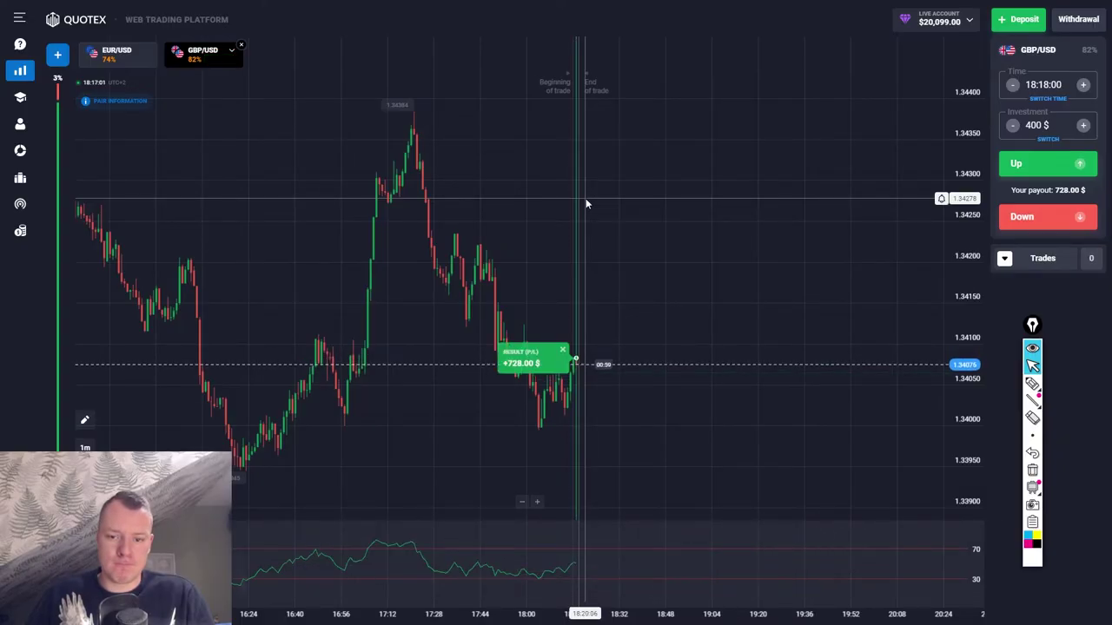
left_click(562, 350)
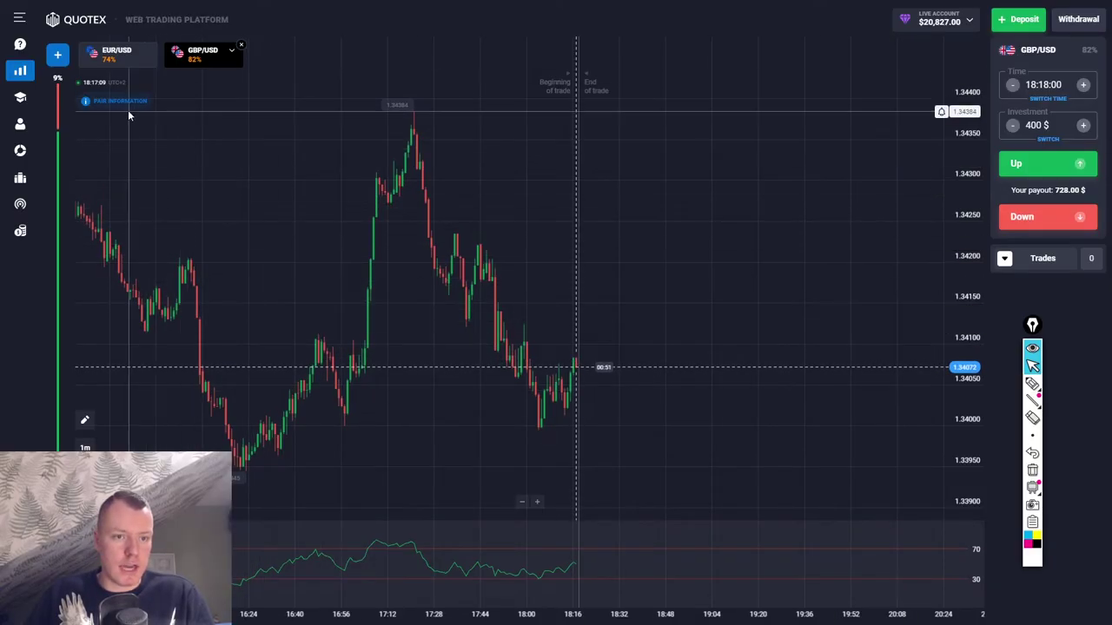
Step: Switch the GBP/USD chart to the 15-minute timeframe and review the longer price trend
left_click(85, 447)
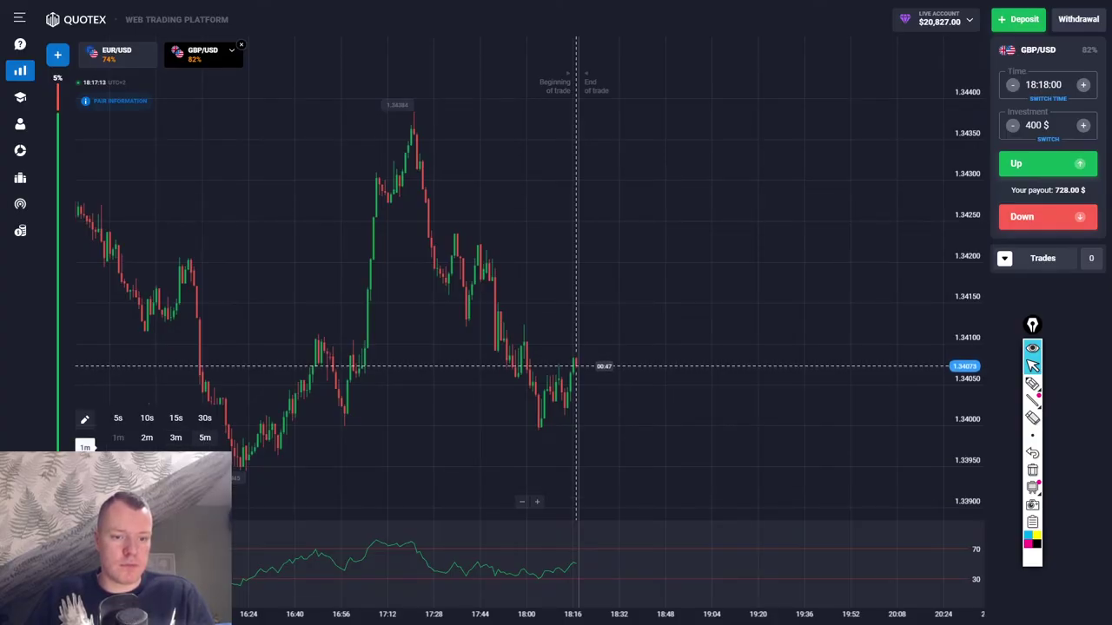
left_click(205, 437)
scroll(390, 433, "down", 5)
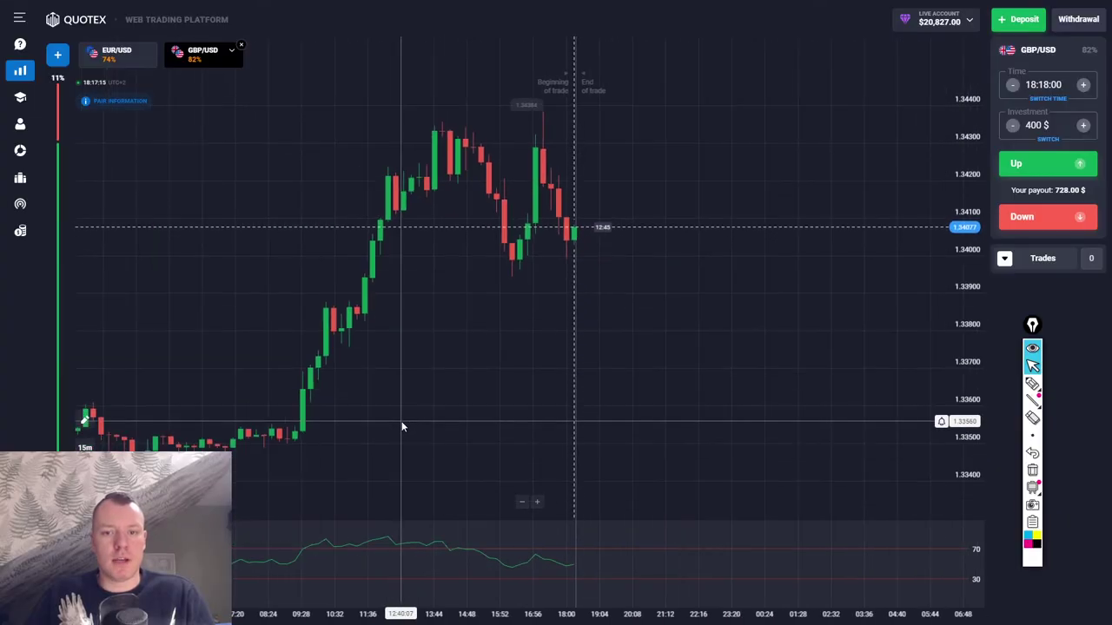
left_click_drag(402, 416, 585, 390)
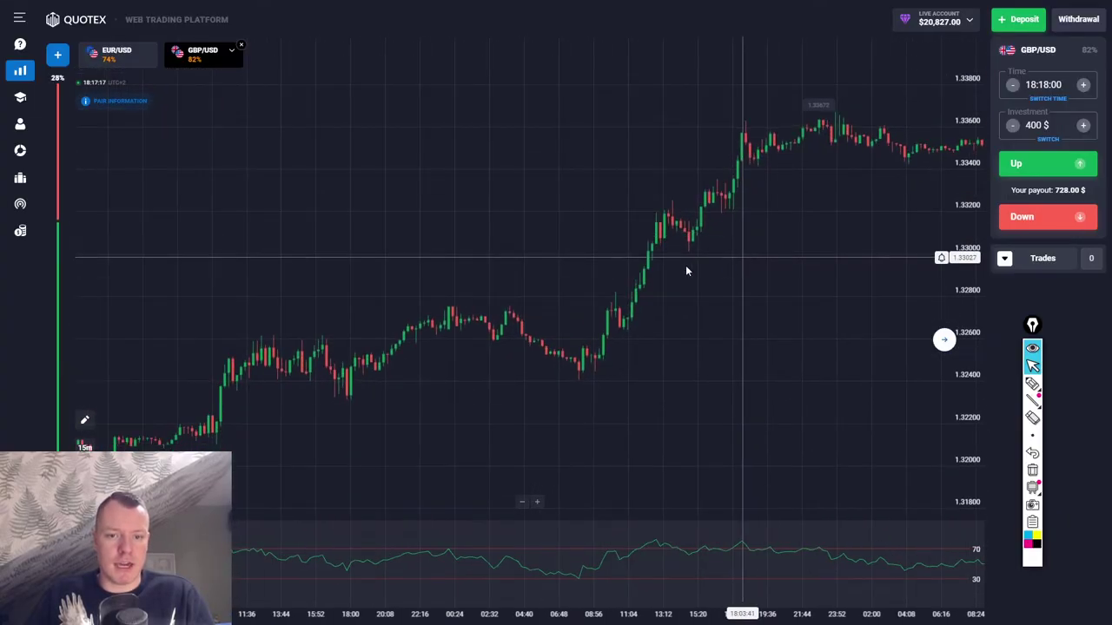
left_click_drag(676, 270, 595, 251)
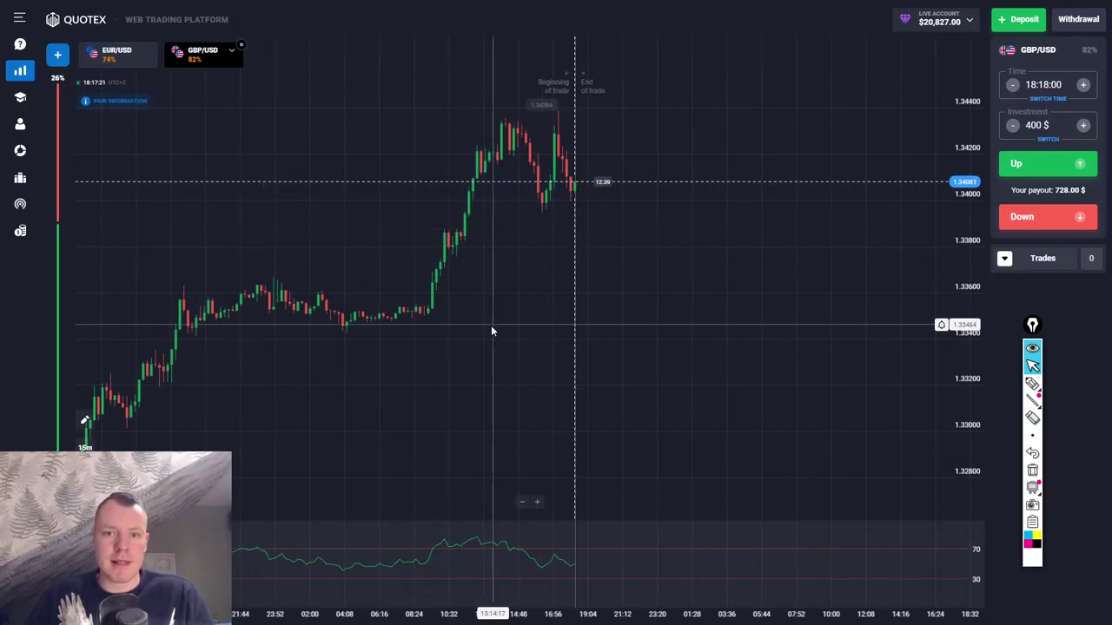
Step: Review the recent 15-minute candles on GBP/USD, and set the chart timeframe back to 1m
scroll(492, 326, "down", 2)
left_click_drag(492, 329, 537, 219)
scroll(541, 215, "up", 2)
scroll(542, 216, "up", 2)
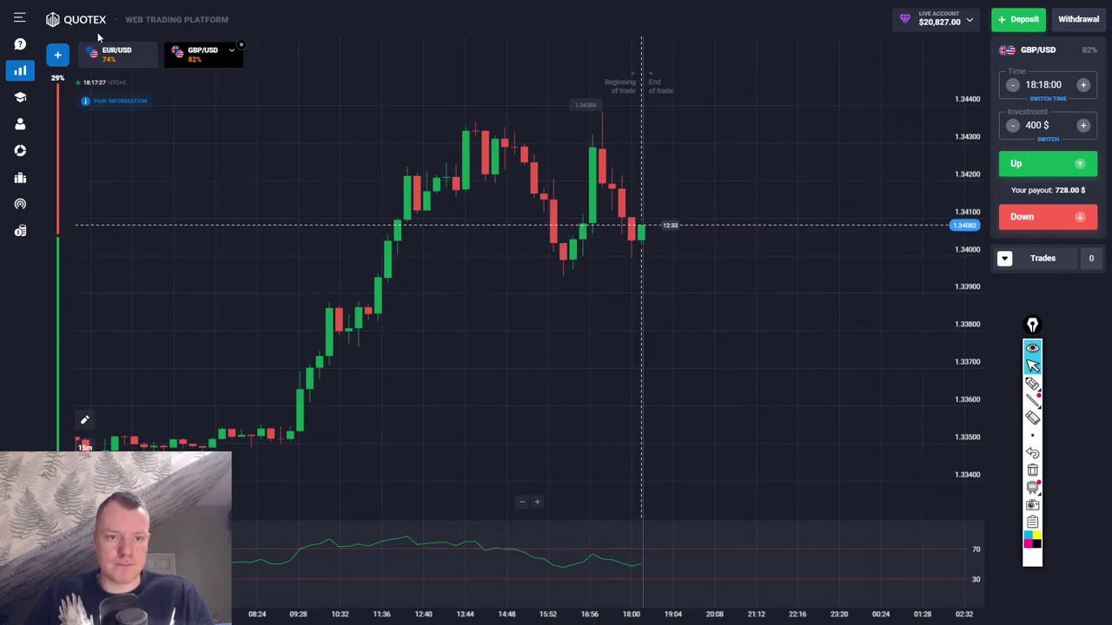
left_click(85, 447)
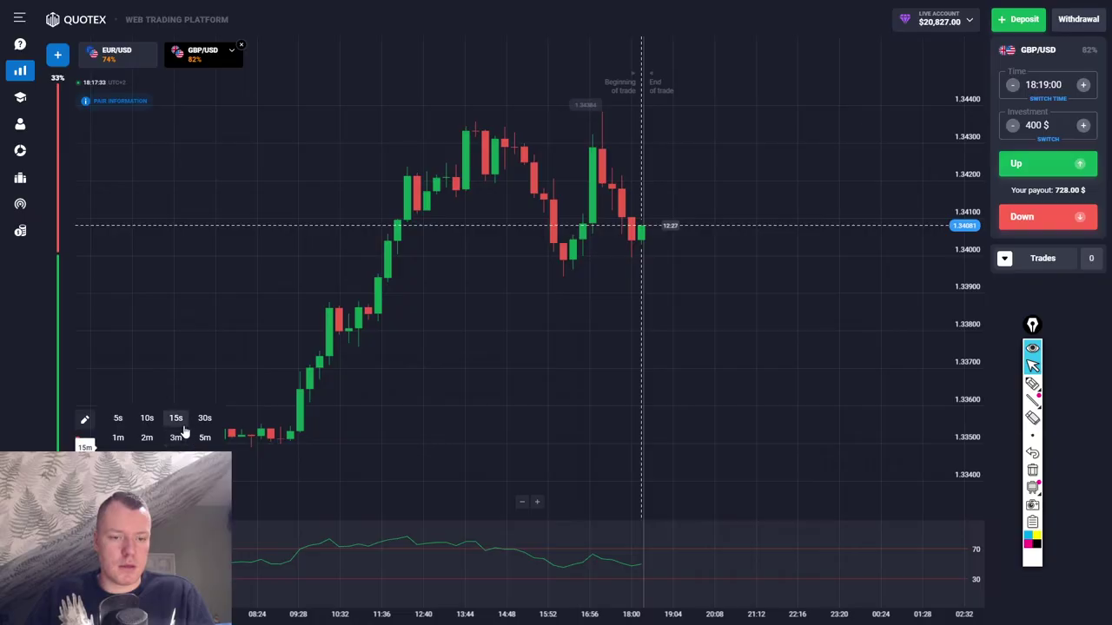
left_click(119, 439)
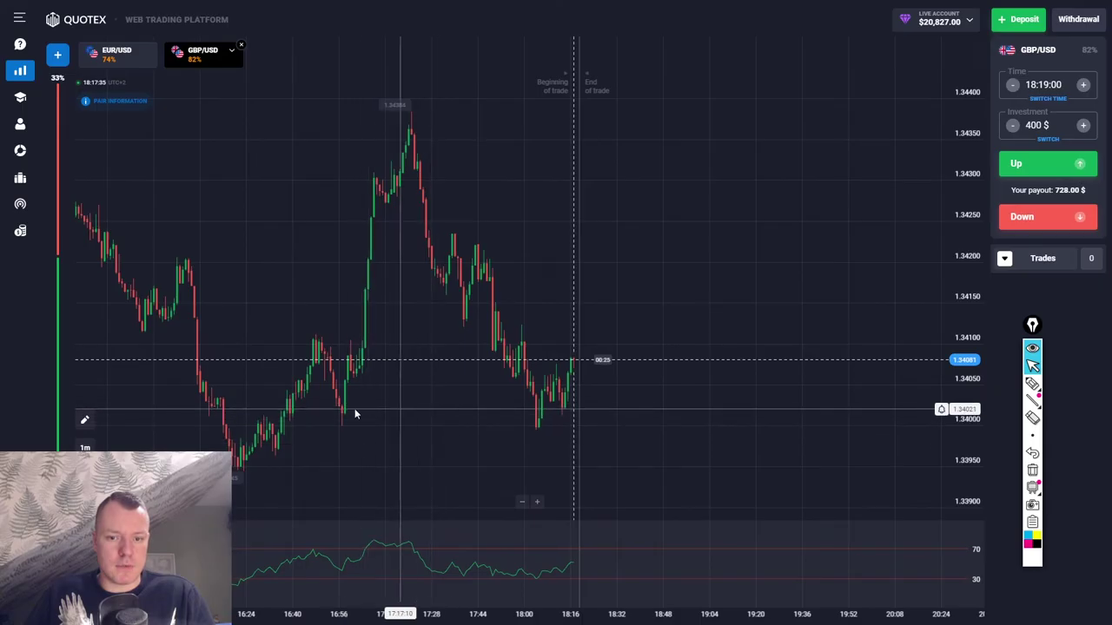
Step: Sketch freehand support lines near 1.34000 with a bounce from them, highlight the 17:00 rally with a thick stroke, and clear the annotations
mouse_move(1032, 386)
left_click_drag(386, 412, 531, 412)
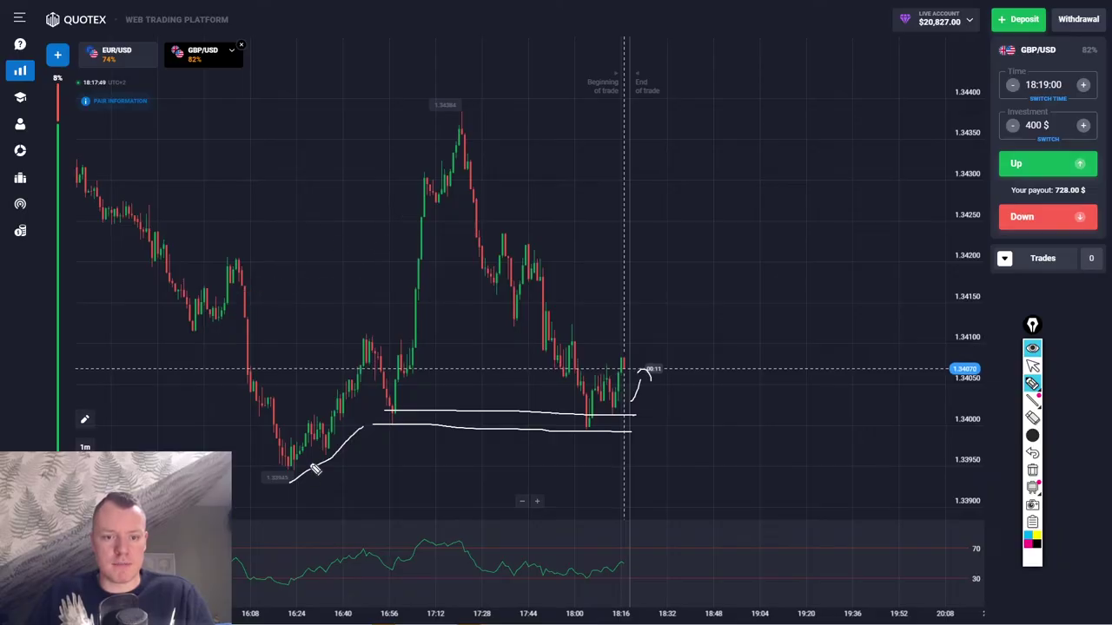
mouse_move(349, 399)
left_mouse_down()
mouse_move(428, 253)
mouse_move(460, 136)
left_mouse_up()
left_click(1032, 435)
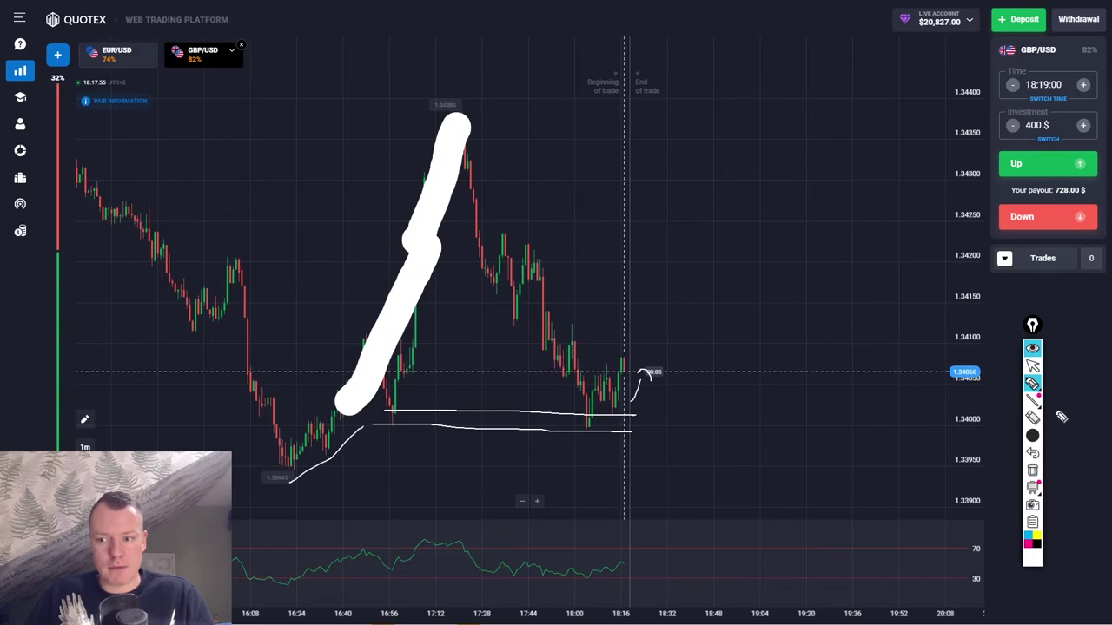
scroll(733, 242, "up", 5)
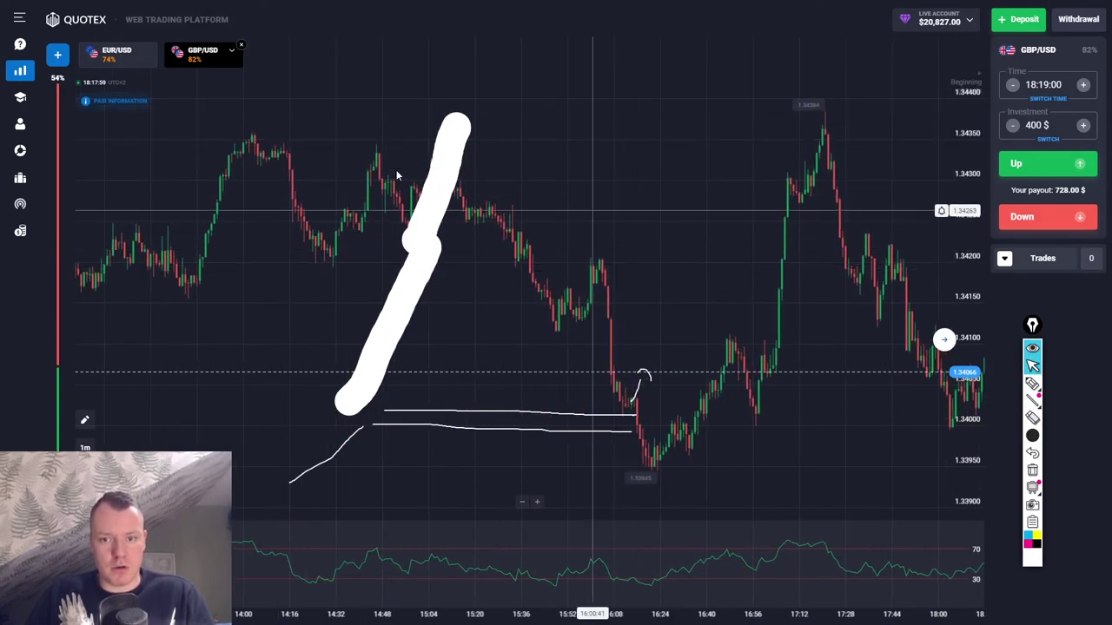
scroll(490, 180, "down", 5)
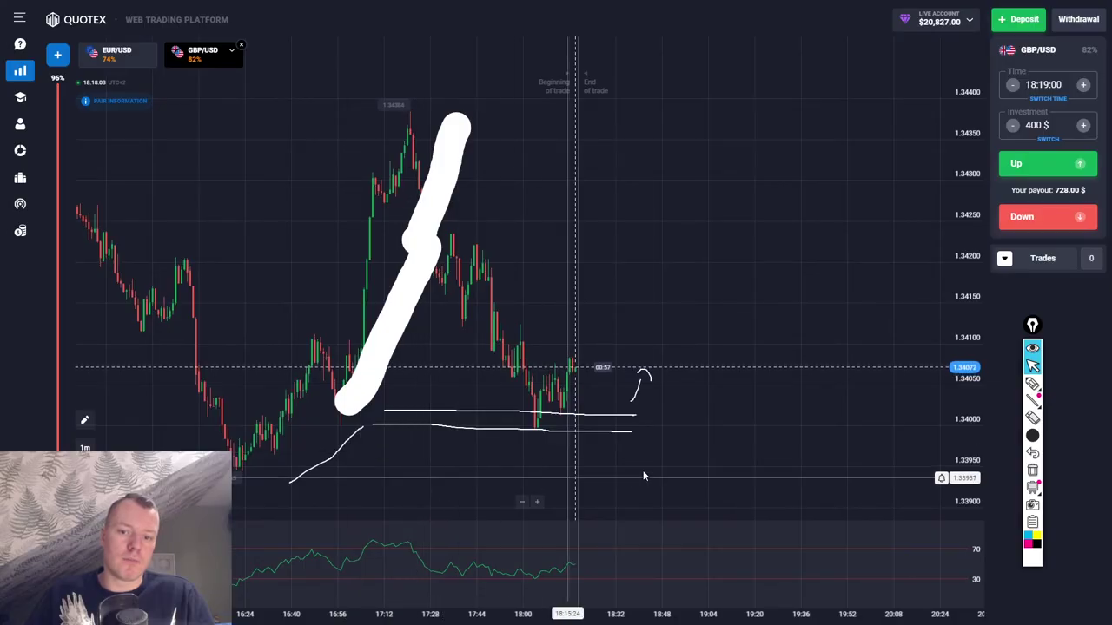
left_click(1032, 470)
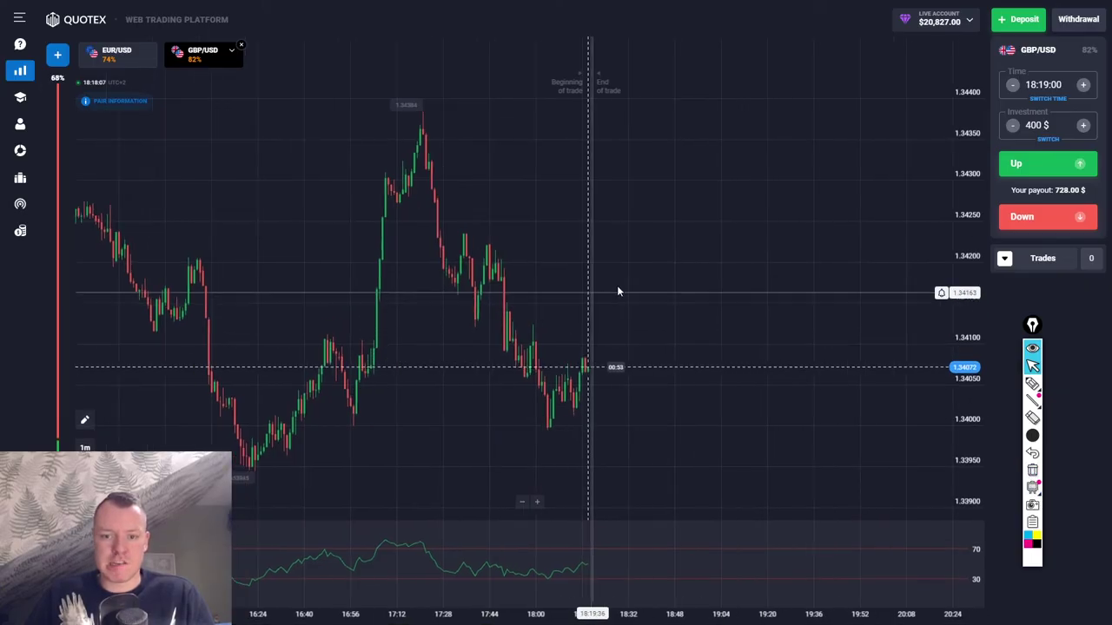
Step: Mark the two latest GBP/USD lows and the rise from them with a thinner freehand pen, and clear the markings
scroll(611, 292, "up", 2)
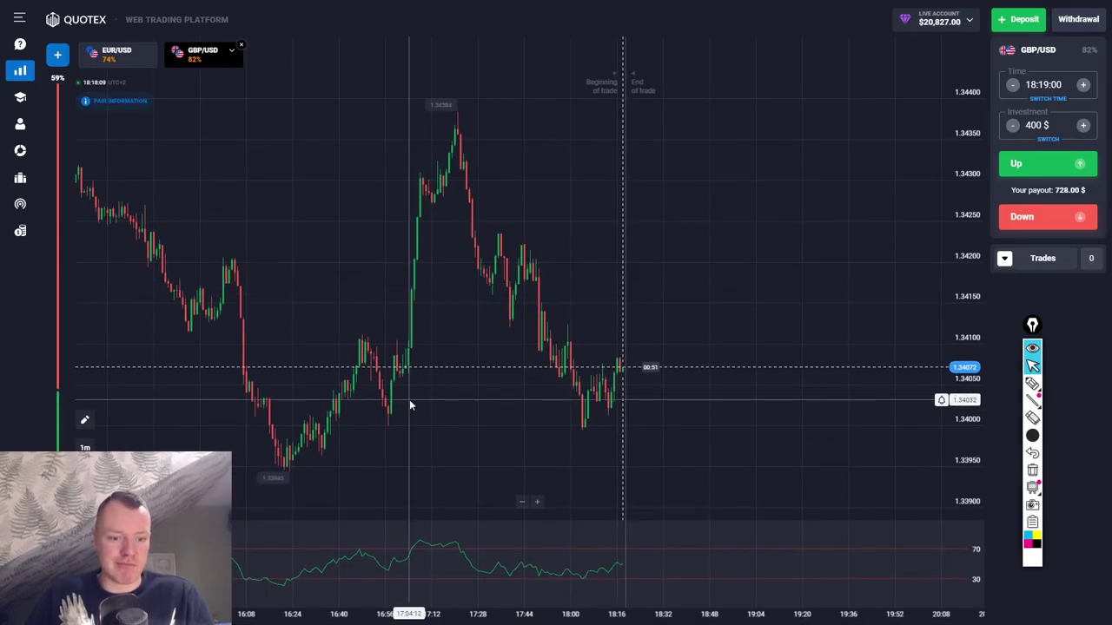
scroll(441, 386, "up", 1)
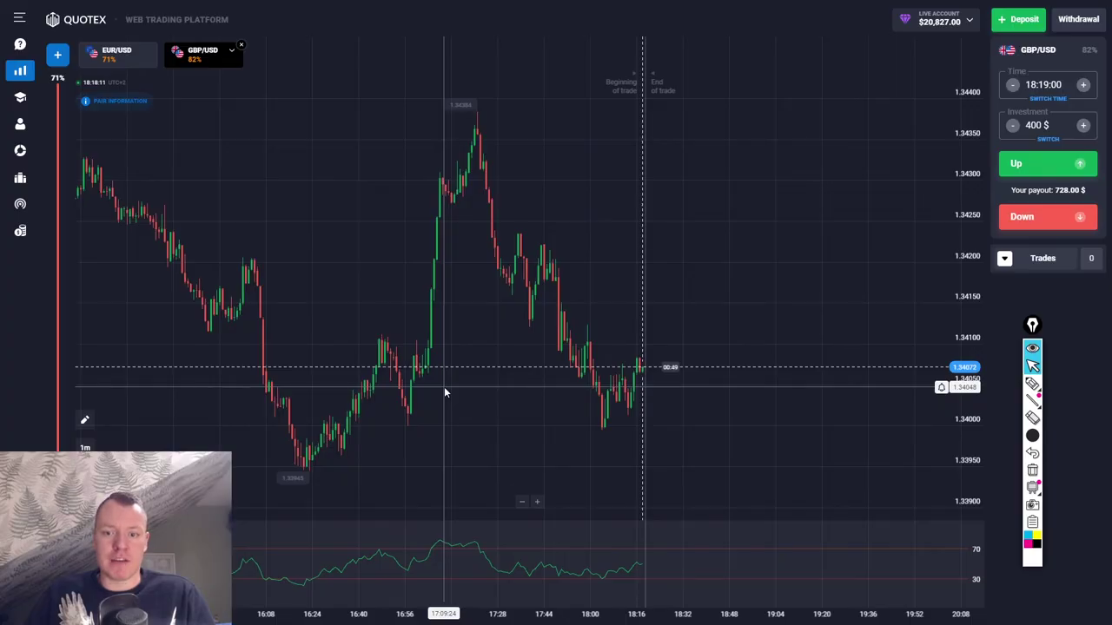
scroll(625, 405, "up", 2)
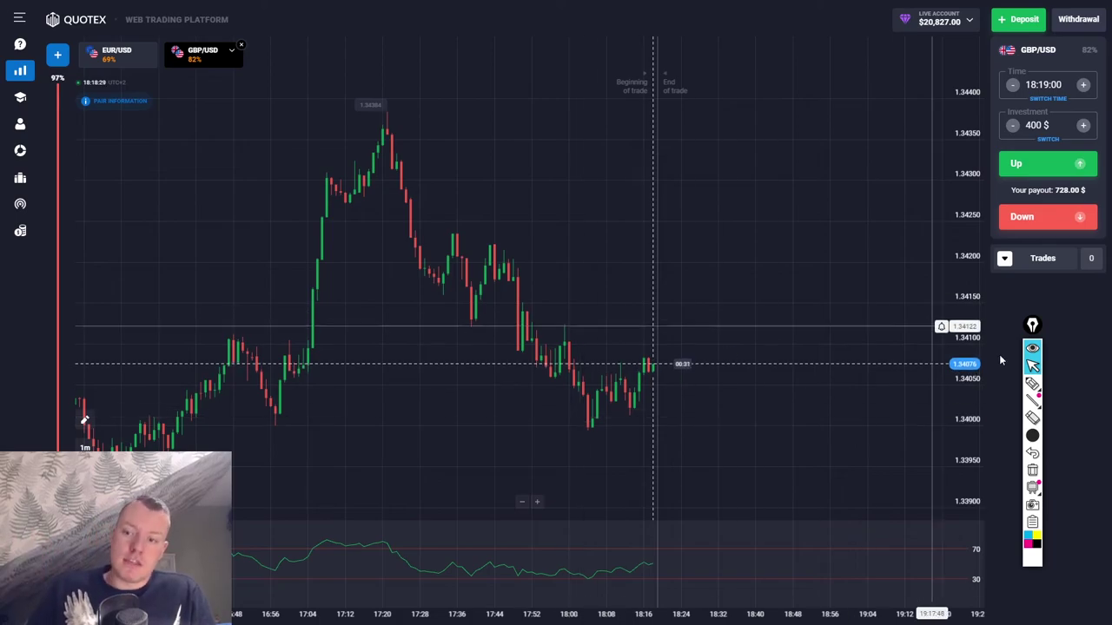
mouse_move(1031, 435)
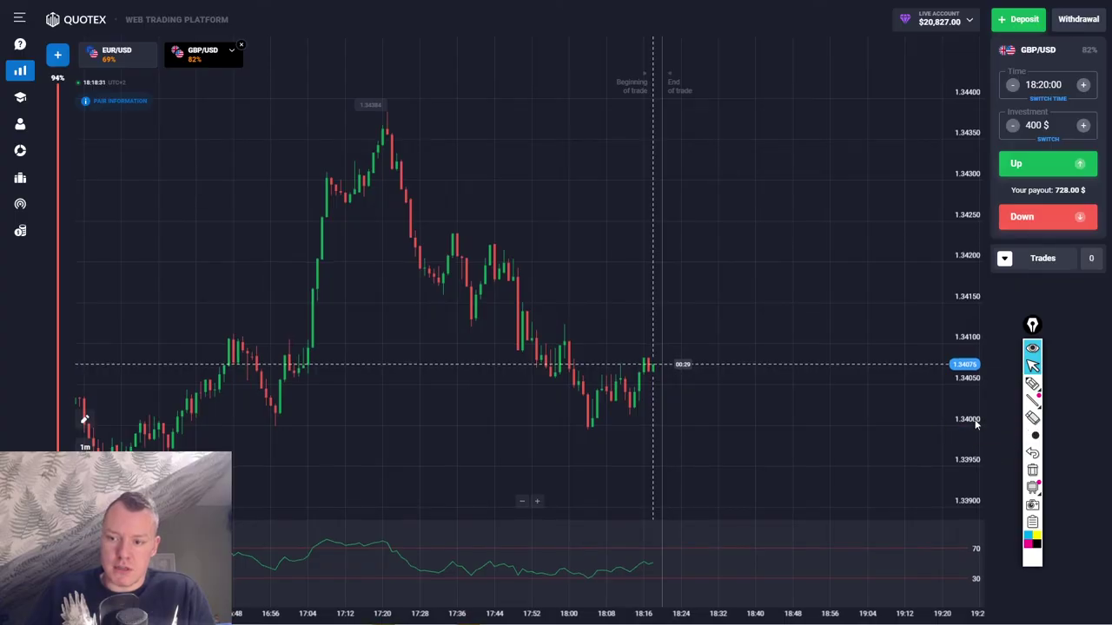
left_click(1033, 384)
left_click_drag(603, 411, 589, 422)
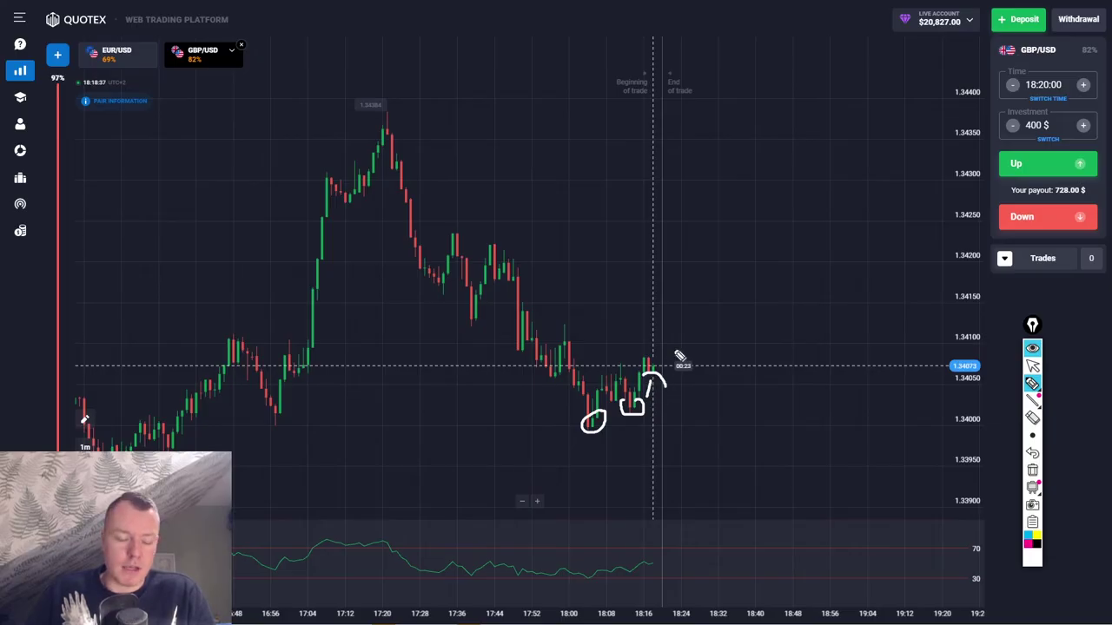
mouse_move(257, 420)
left_mouse_down()
mouse_move(328, 417)
mouse_move(258, 426)
left_mouse_up()
left_click(1032, 470)
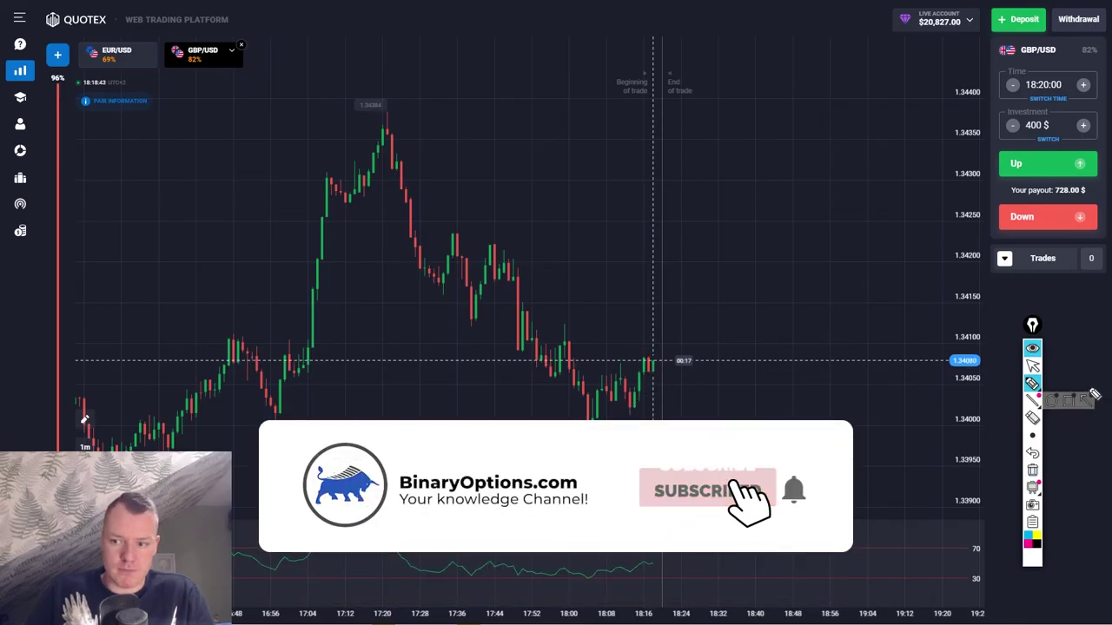
Step: Stop drawing and examine the earlier one-minute GBP/USD swings alongside the current price
left_click(1031, 365)
left_click_drag(665, 378, 704, 366)
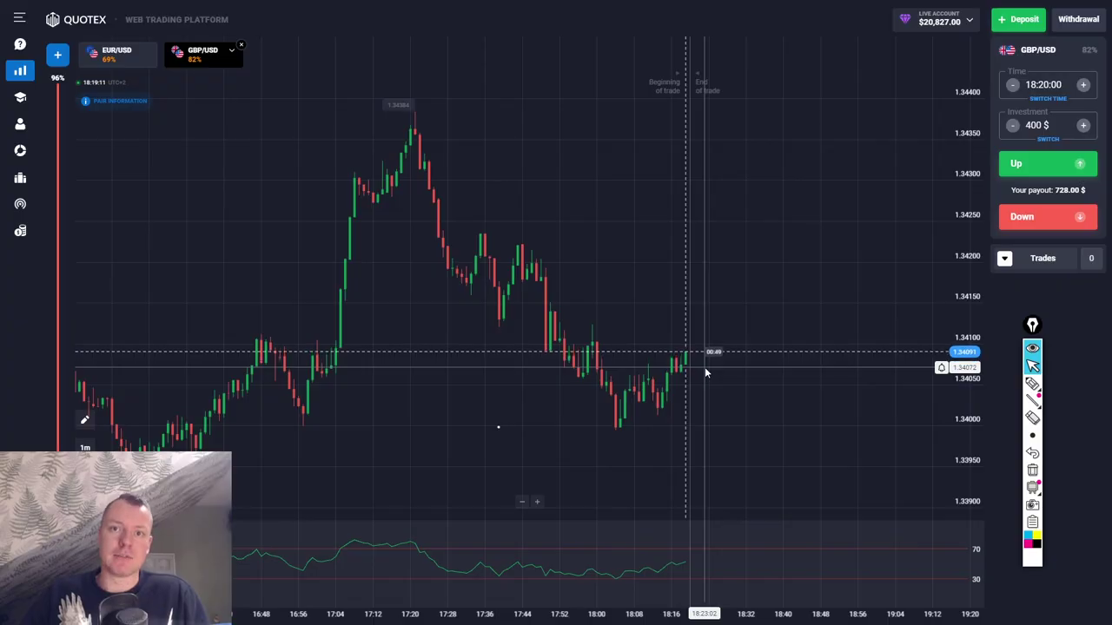
scroll(547, 287, "down", 3)
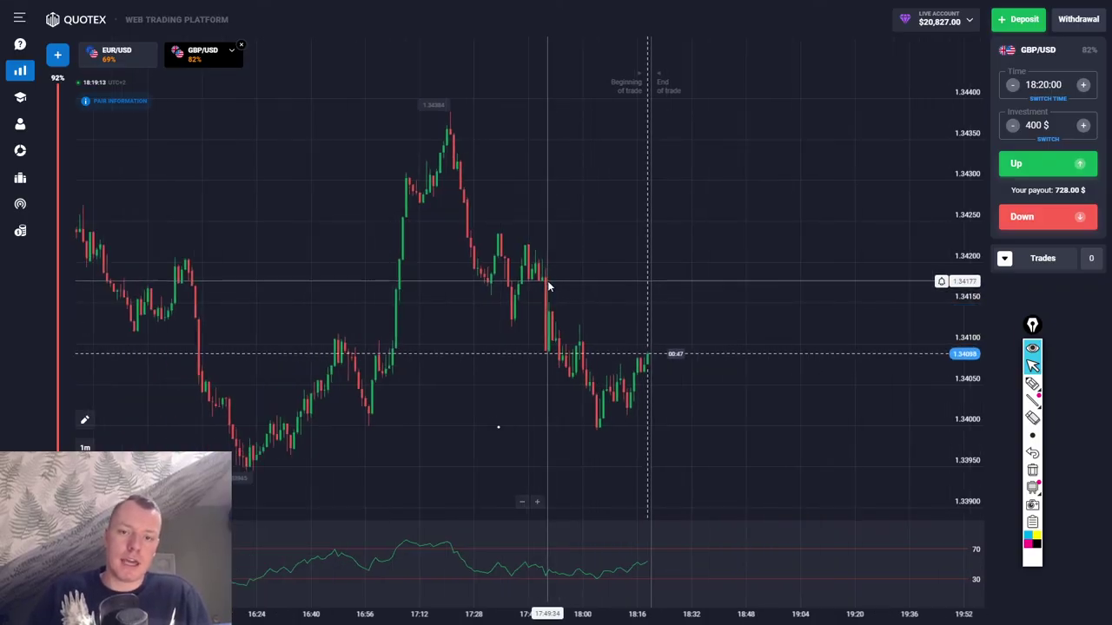
scroll(395, 206, "left", 3)
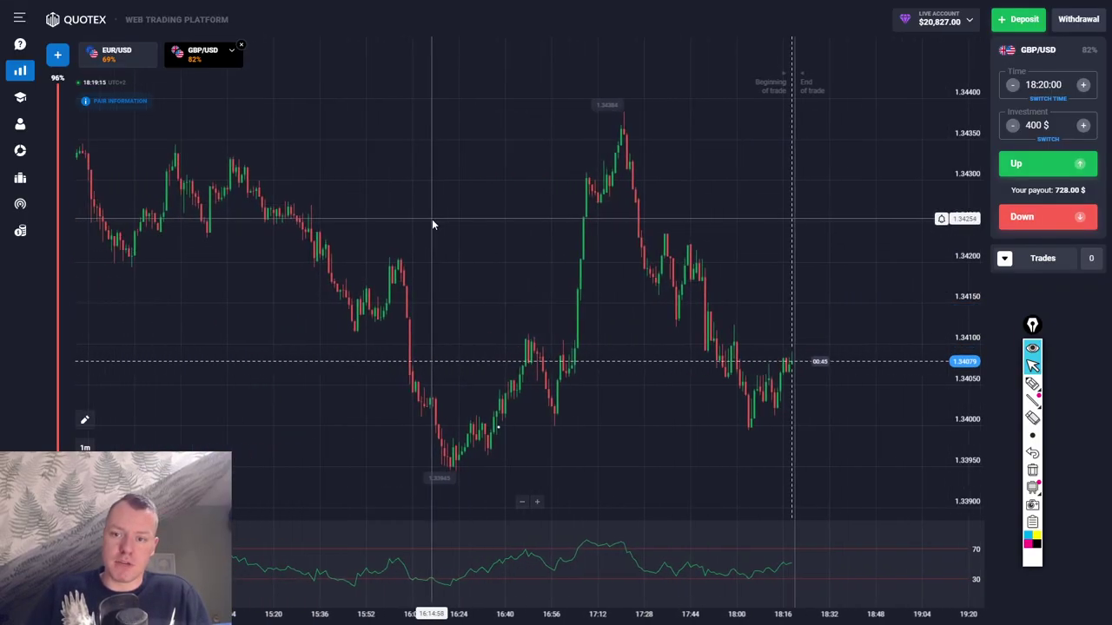